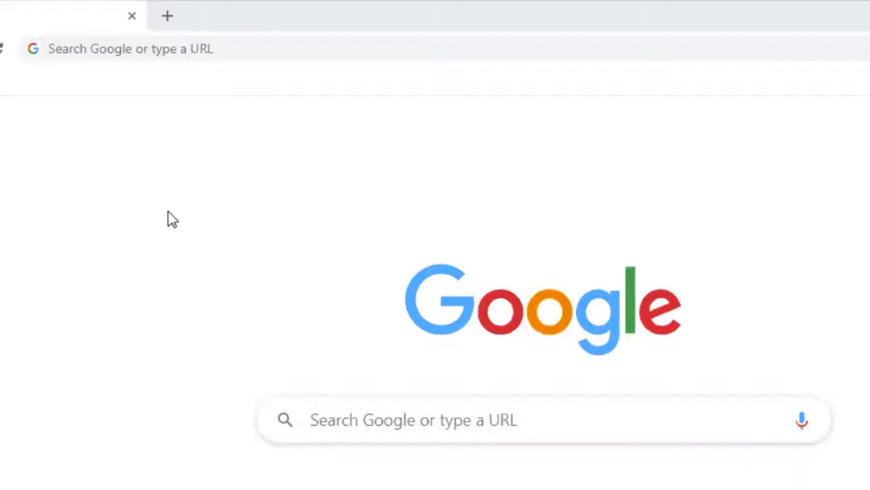
Open the National Stock Exchange of India website at www1.nseindia.com
{"action": "left_click", "coordinate": [240, 51]}
{"action": "key", "text": "Escape"}
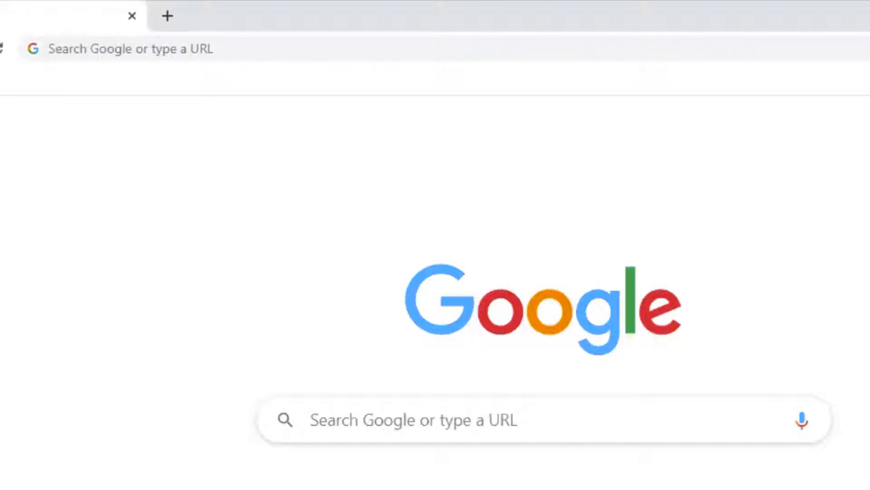
{"action": "left_click", "coordinate": [216, 43]}
{"action": "type", "text": "WWW"}
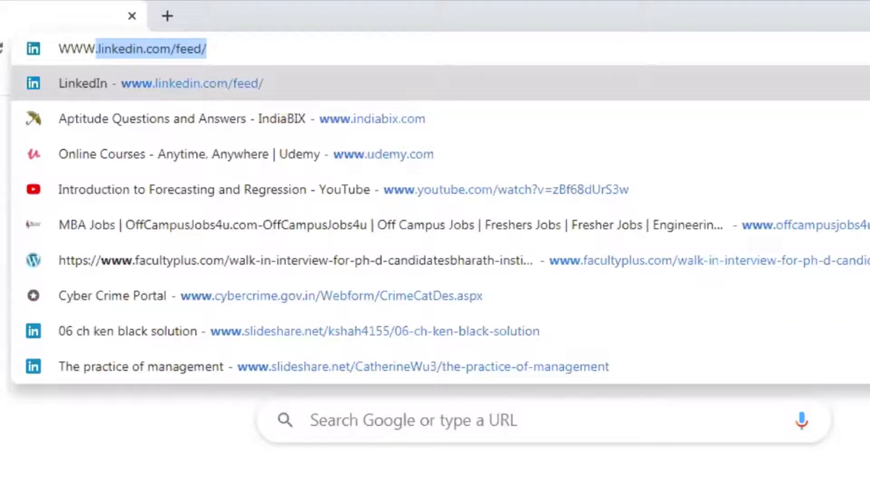
{"action": "type", "text": "1"}
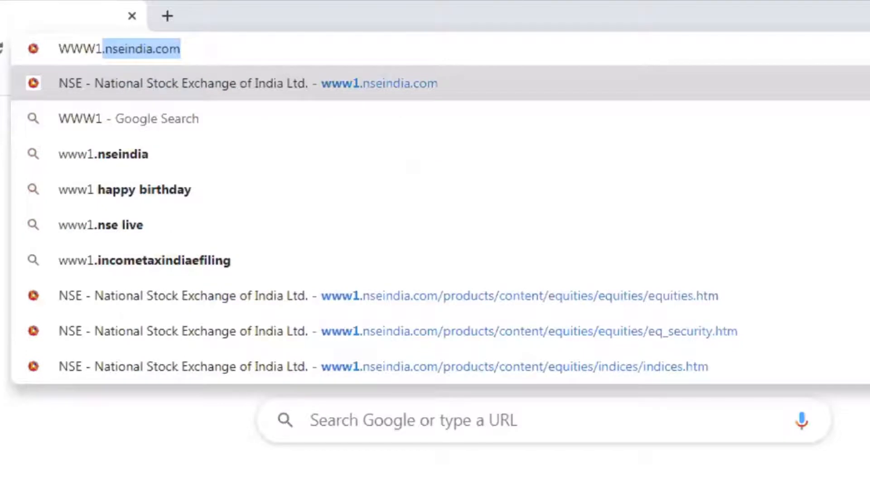
{"action": "left_click", "coordinate": [385, 87]}
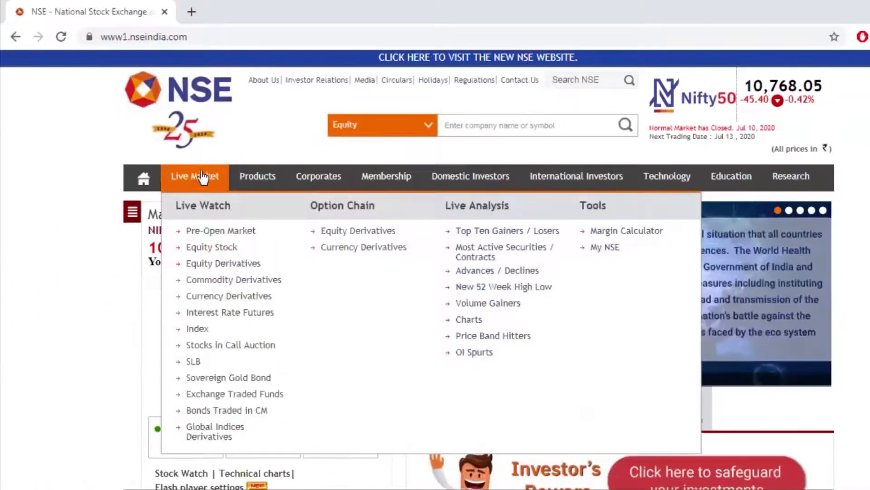
Open the Security-wise Price/Volume Archives search from the historical data of the Equities product page
{"action": "mouse_move", "coordinate": [255, 172]}
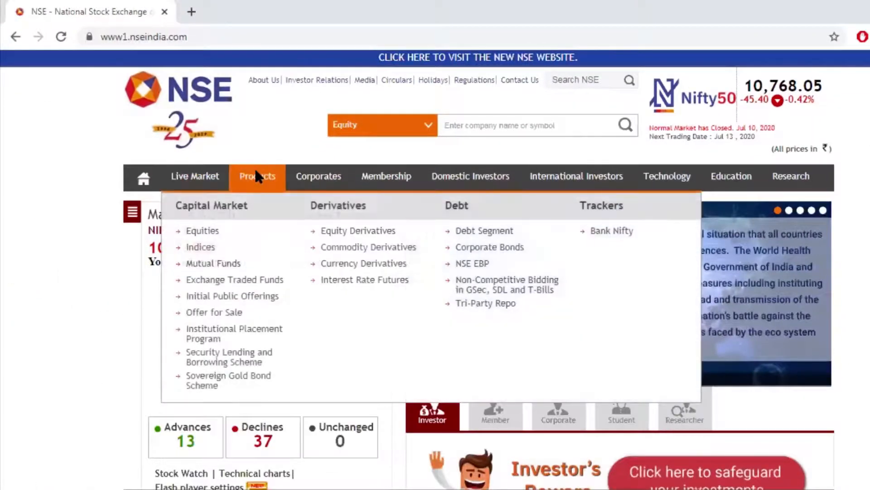
{"action": "left_click", "coordinate": [203, 232]}
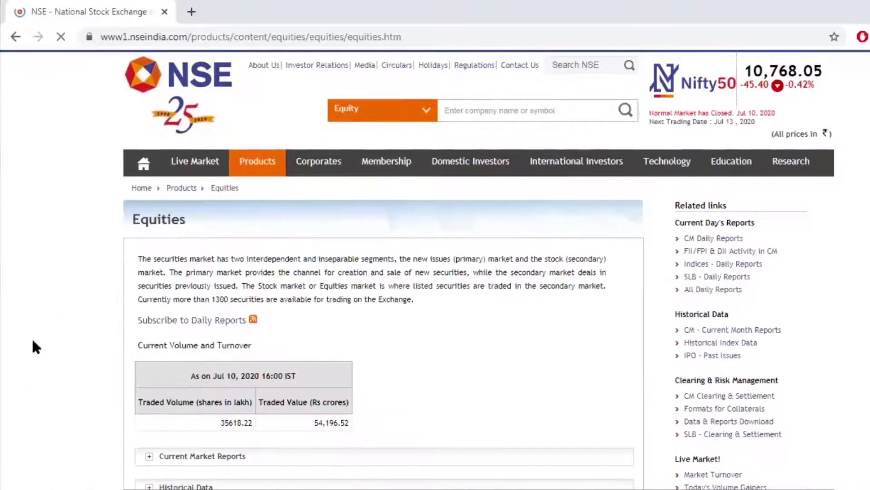
{"action": "scroll", "coordinate": [120, 355], "scroll_direction": "down", "scroll_amount": 4}
{"action": "left_click", "coordinate": [181, 349]}
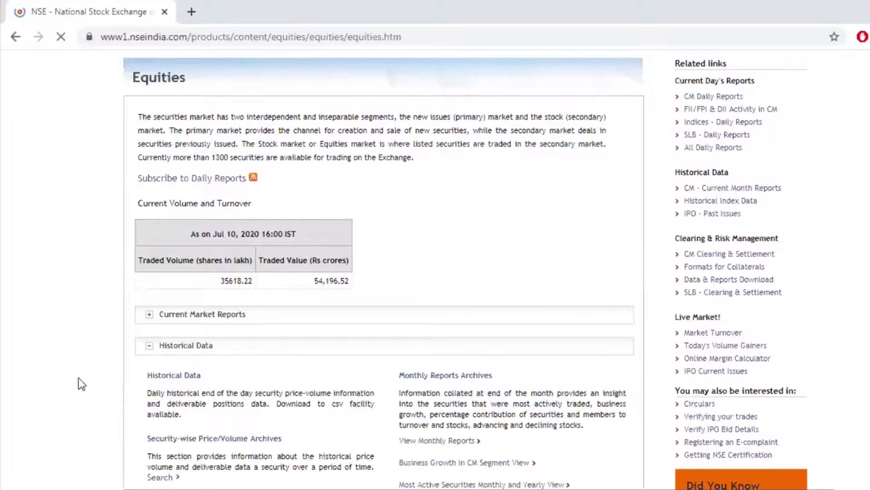
{"action": "scroll", "coordinate": [78, 377], "scroll_direction": "down", "scroll_amount": 2}
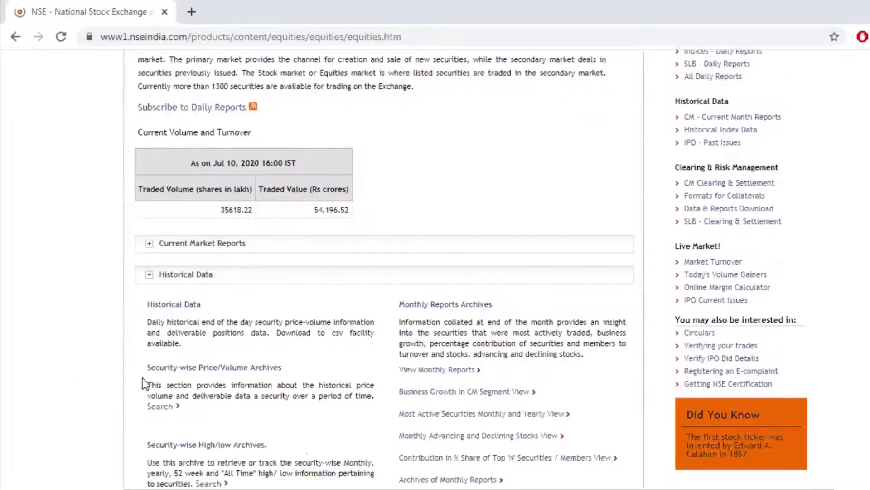
{"action": "left_click", "coordinate": [165, 408]}
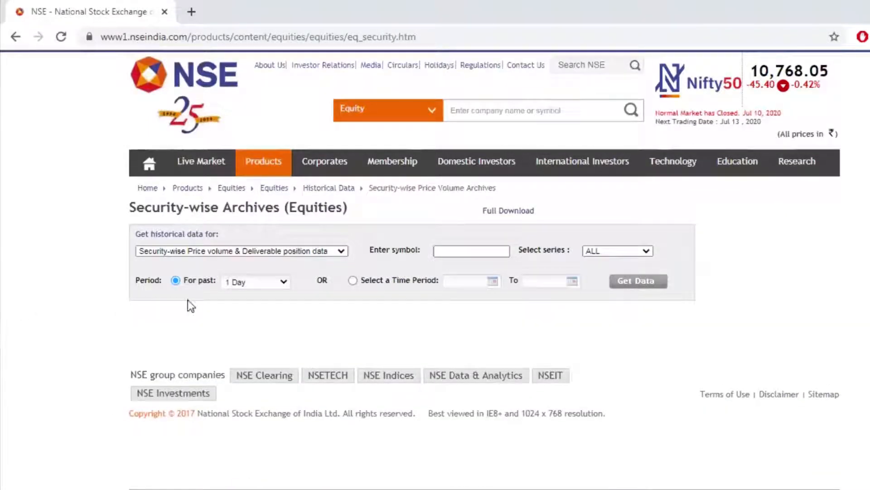
Set the period of the historical data query to the past 1 month
{"action": "left_click", "coordinate": [280, 281]}
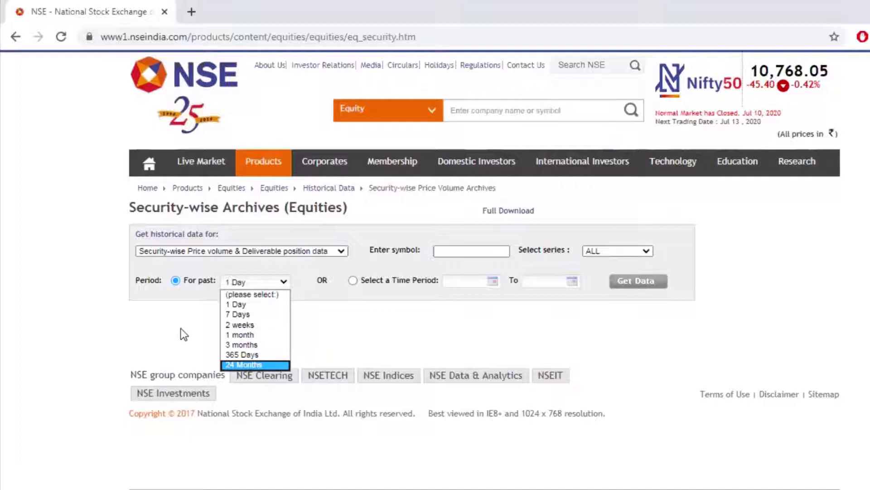
{"action": "left_click", "coordinate": [412, 336]}
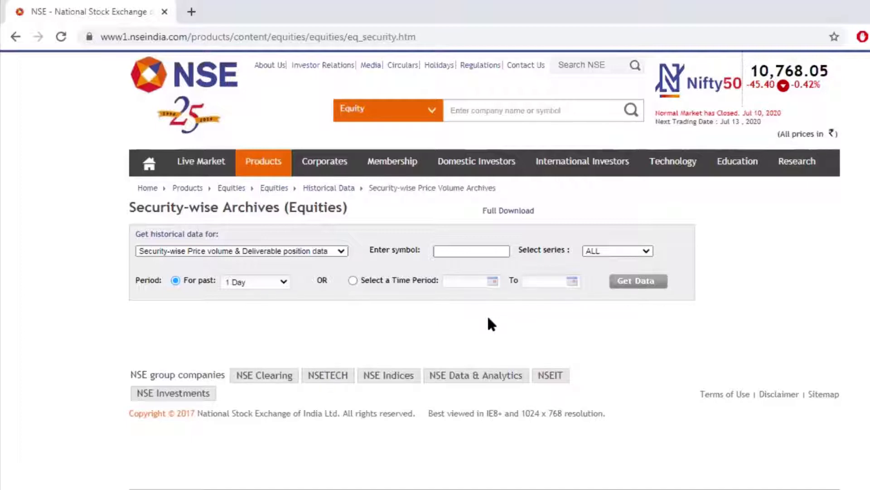
{"action": "left_click", "coordinate": [281, 282]}
{"action": "left_click", "coordinate": [259, 335]}
Get the historical data for symbol RELIANCE in the EQ series
{"action": "left_click", "coordinate": [460, 250]}
{"action": "type", "text": "RELIANCE"}
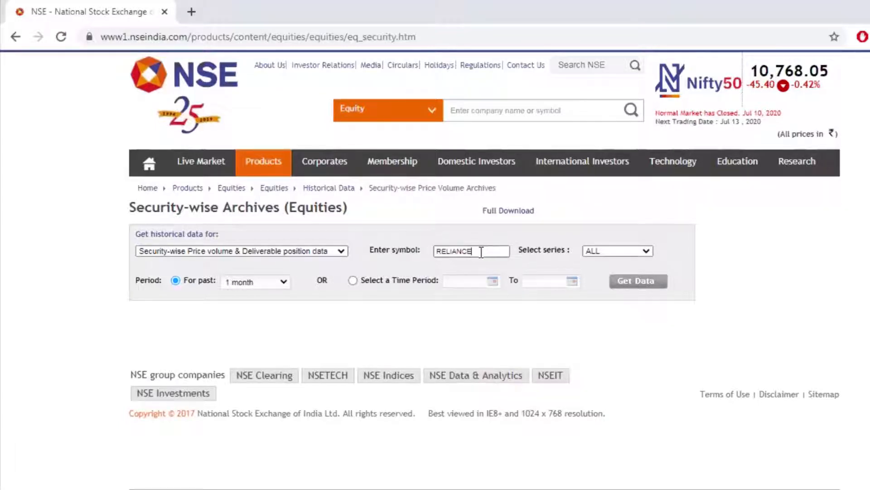
{"action": "left_click", "coordinate": [646, 252]}
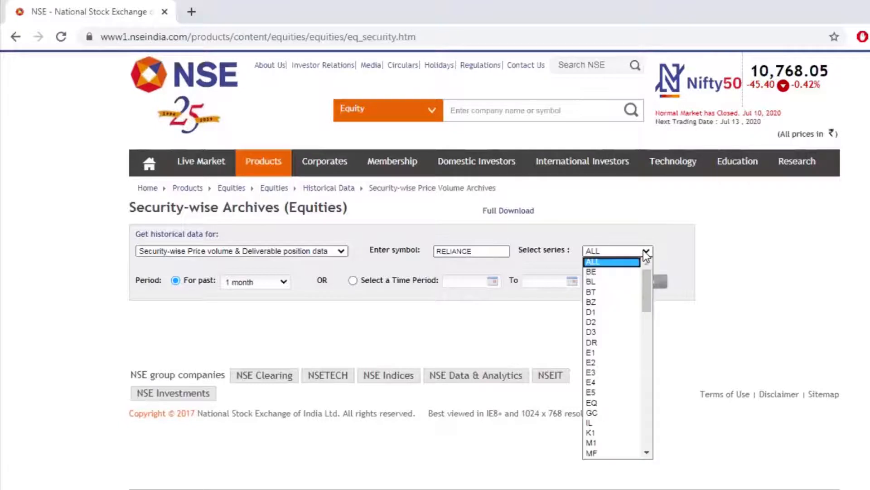
{"action": "left_click", "coordinate": [612, 401]}
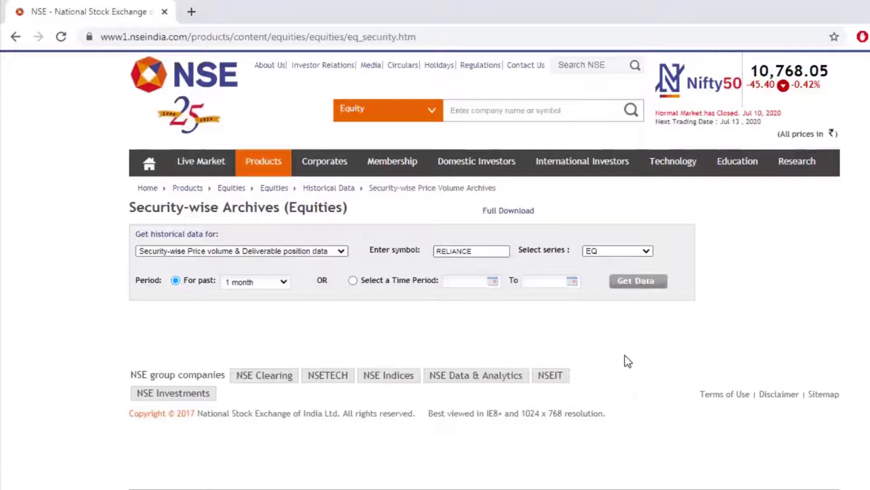
{"action": "left_click", "coordinate": [637, 284]}
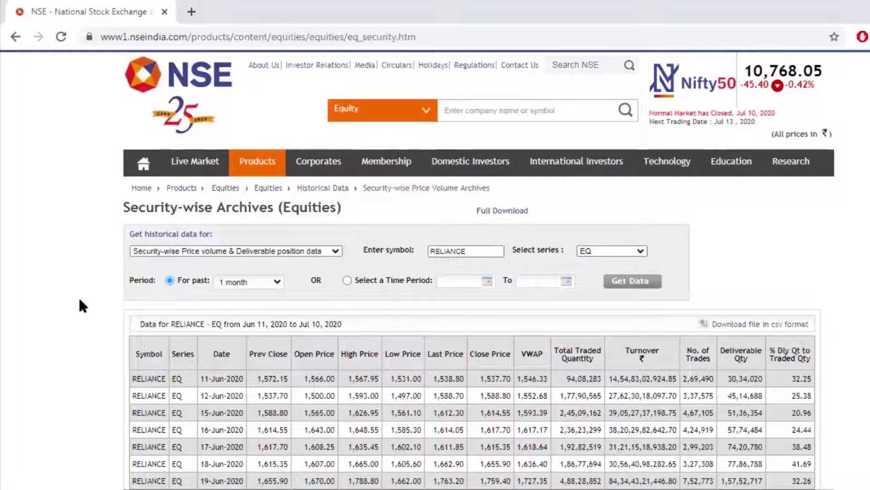
Download the RELIANCE price data in CSV format and open the file in Excel
{"action": "scroll", "coordinate": [635, 295], "scroll_direction": "down", "scroll_amount": 2}
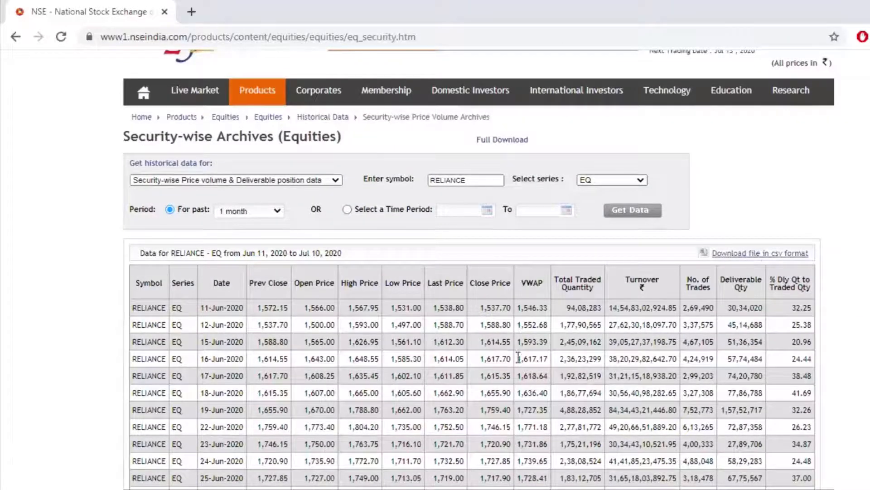
{"action": "scroll", "coordinate": [443, 383], "scroll_direction": "down", "scroll_amount": 5}
{"action": "scroll", "coordinate": [443, 383], "scroll_direction": "up", "scroll_amount": 4}
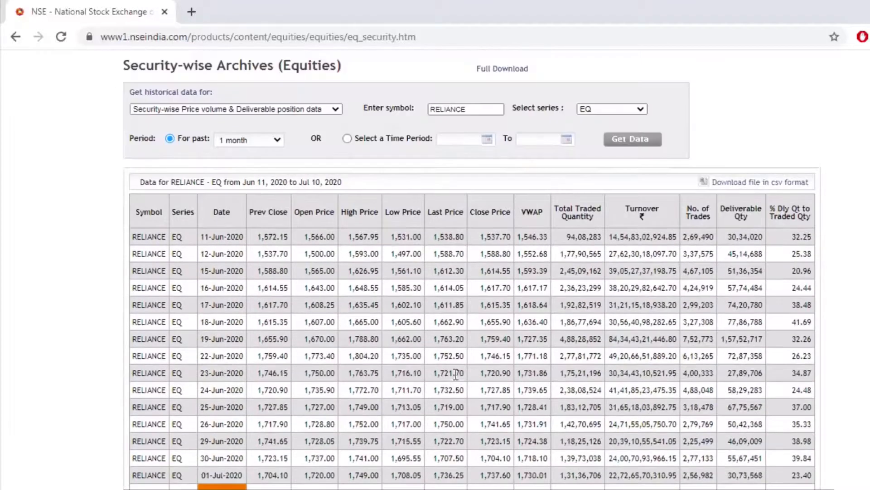
{"action": "left_click", "coordinate": [749, 183]}
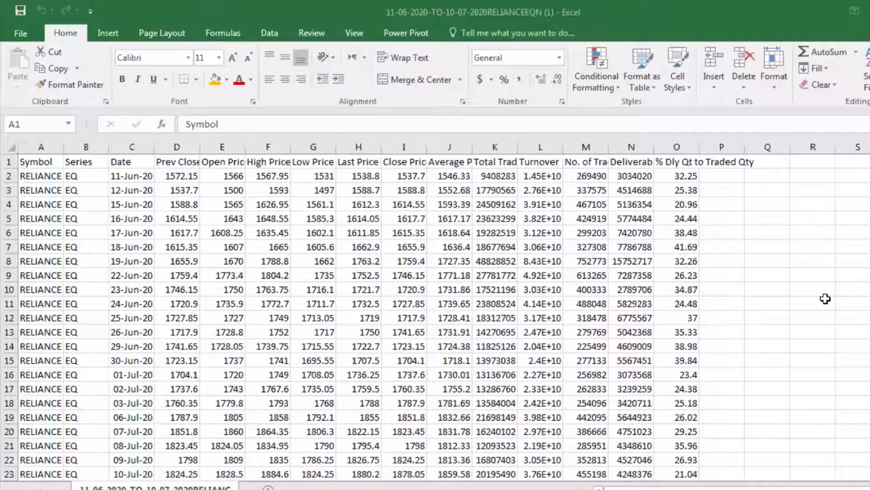
Delete the Symbol and Series columns from the downloaded sheet
{"action": "scroll", "coordinate": [825, 297], "scroll_direction": "down", "scroll_amount": 2}
{"action": "scroll", "coordinate": [825, 297], "scroll_direction": "up", "scroll_amount": 2}
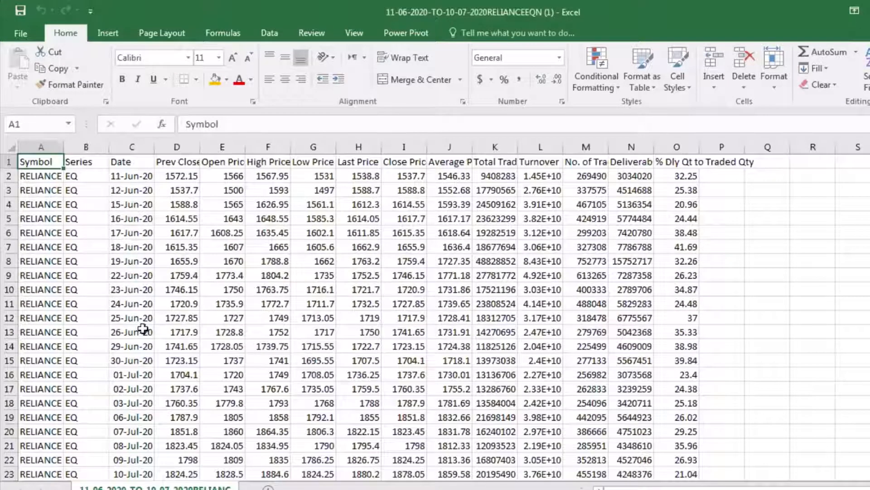
{"action": "scroll", "coordinate": [145, 335], "scroll_direction": "down", "scroll_amount": 1}
{"action": "scroll", "coordinate": [145, 344], "scroll_direction": "up", "scroll_amount": 1}
{"action": "left_click", "coordinate": [42, 147]}
{"action": "left_click_drag", "start_coordinate": [41, 146], "coordinate": [80, 145]}
{"action": "right_click", "coordinate": [80, 145]}
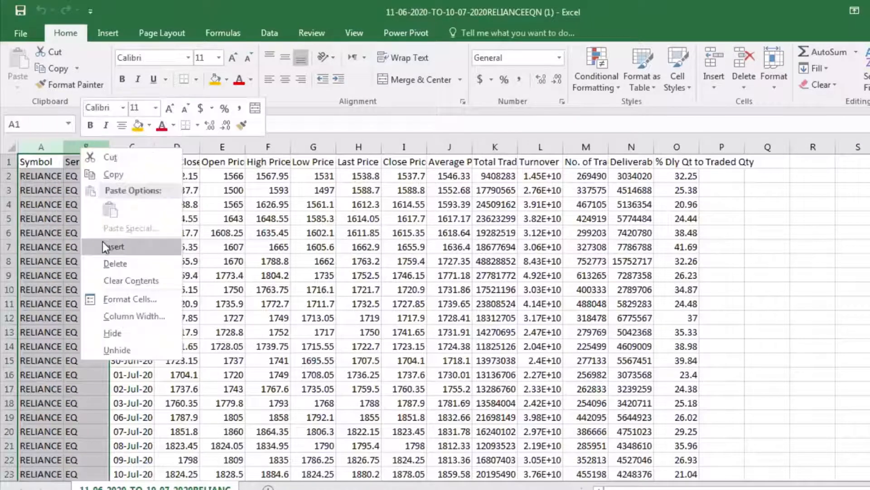
{"action": "left_click", "coordinate": [109, 265]}
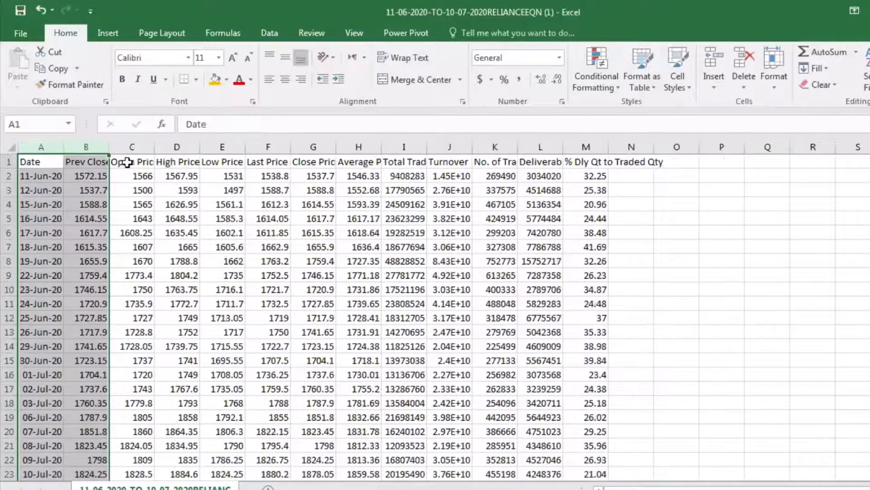
Delete the columns from Prev Close through Last Price
{"action": "left_click", "coordinate": [92, 149]}
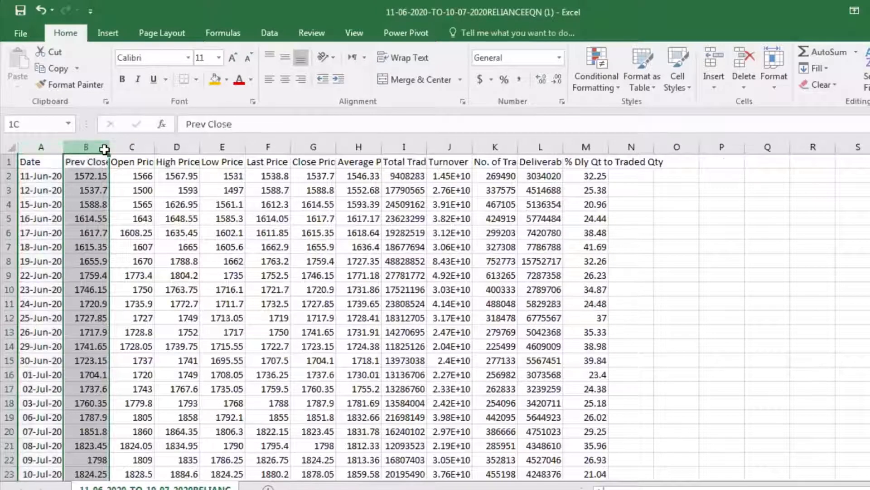
{"action": "left_click_drag", "start_coordinate": [105, 149], "coordinate": [267, 147]}
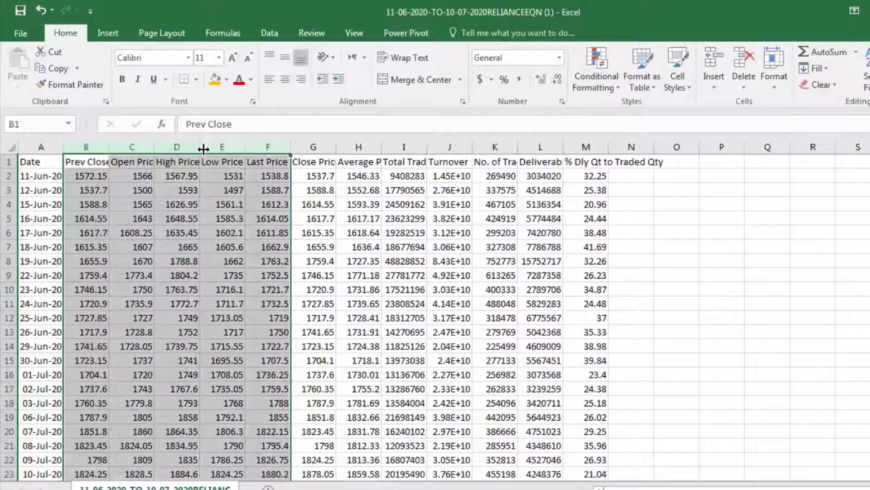
{"action": "right_click", "coordinate": [205, 151]}
{"action": "left_click", "coordinate": [235, 266]}
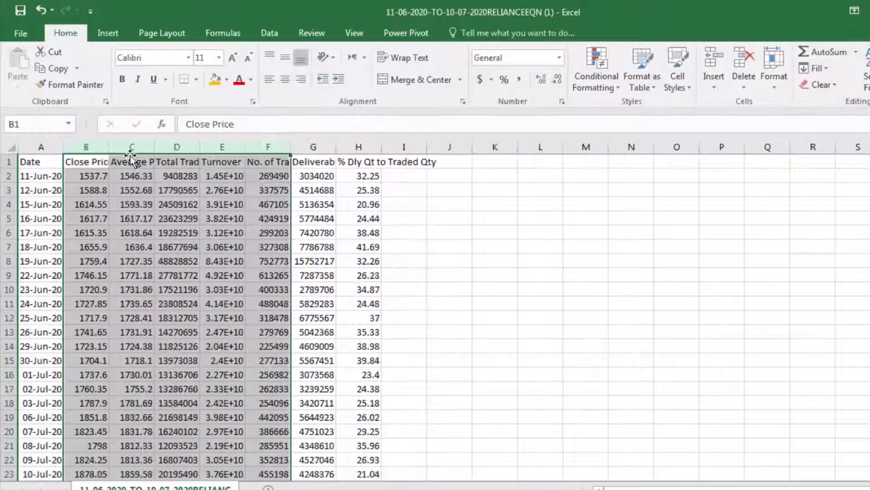
Delete the columns from Average Price through % Dly Qt to Traded Qty, and auto-fit the width of the Close Price column
{"action": "left_click", "coordinate": [150, 148]}
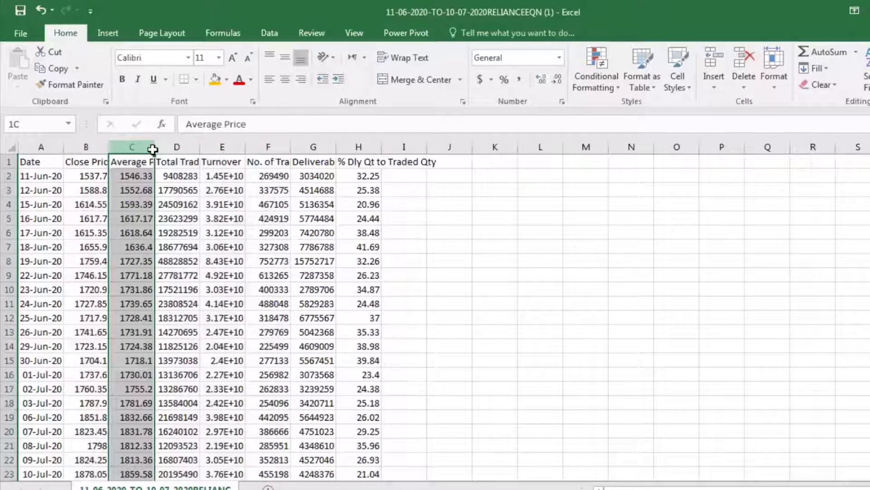
{"action": "left_click_drag", "start_coordinate": [153, 149], "coordinate": [447, 150]}
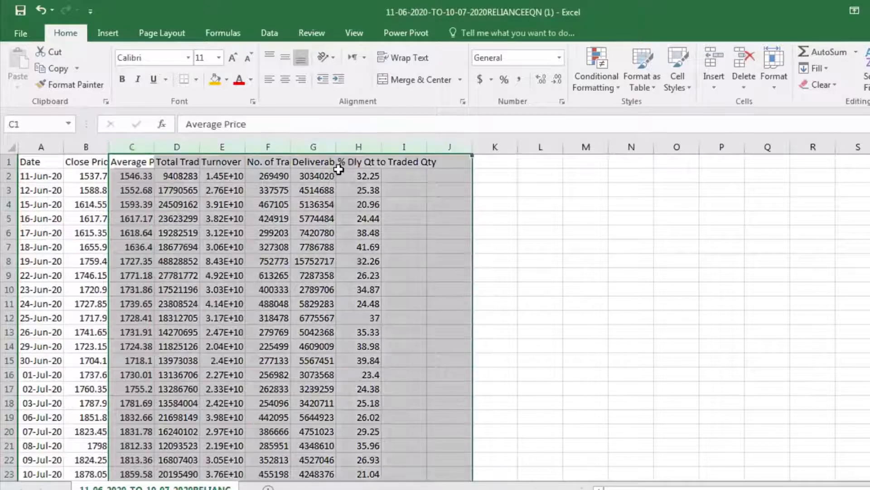
{"action": "right_click", "coordinate": [339, 170]}
{"action": "left_click", "coordinate": [384, 282]}
{"action": "left_click", "coordinate": [531, 273]}
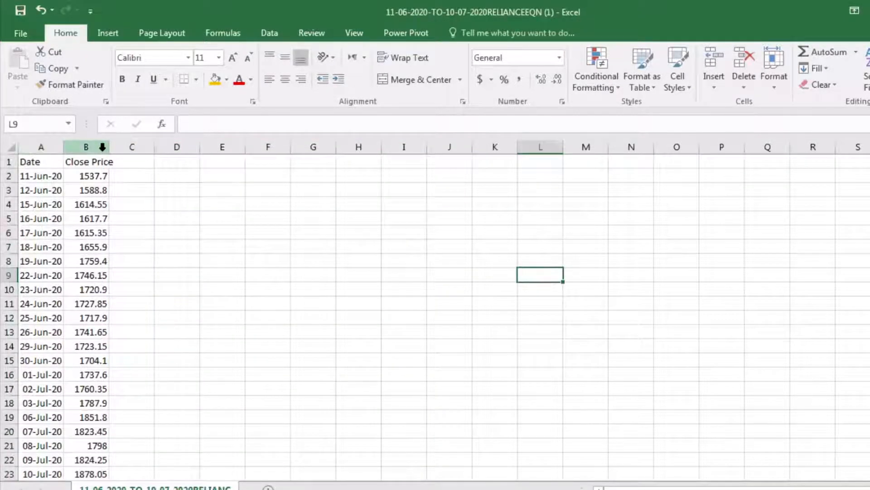
{"action": "left_click", "coordinate": [156, 221]}
{"action": "double_click", "coordinate": [109, 147]}
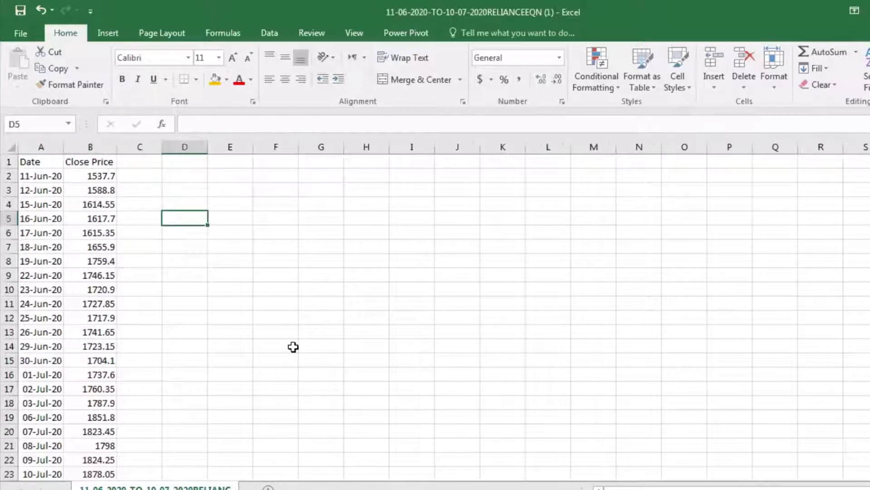
Examine the remaining dates and close prices from the first row to the last
{"action": "scroll", "coordinate": [286, 329], "scroll_direction": "down", "scroll_amount": 2}
{"action": "scroll", "coordinate": [286, 330], "scroll_direction": "up", "scroll_amount": 2}
{"action": "scroll", "coordinate": [286, 329], "scroll_direction": "down", "scroll_amount": 2}
{"action": "scroll", "coordinate": [286, 329], "scroll_direction": "up", "scroll_amount": 2}
{"action": "scroll", "coordinate": [286, 330], "scroll_direction": "down", "scroll_amount": 2}
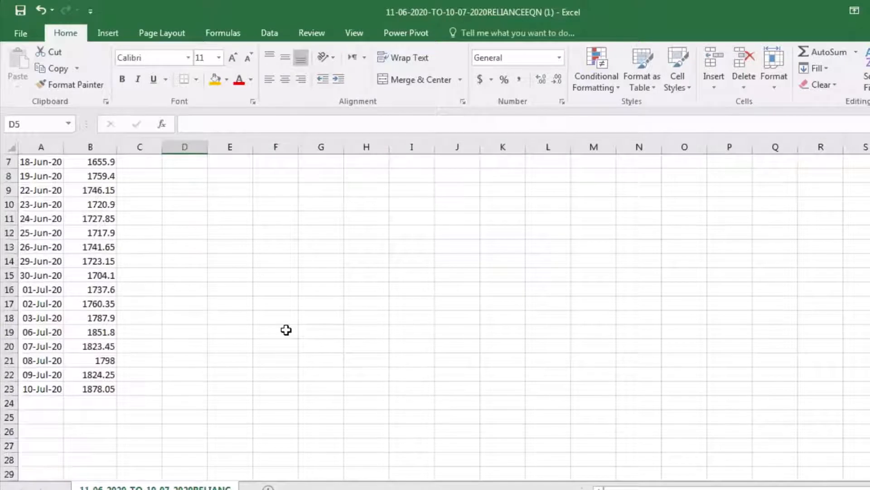
{"action": "scroll", "coordinate": [286, 330], "scroll_direction": "up", "scroll_amount": 2}
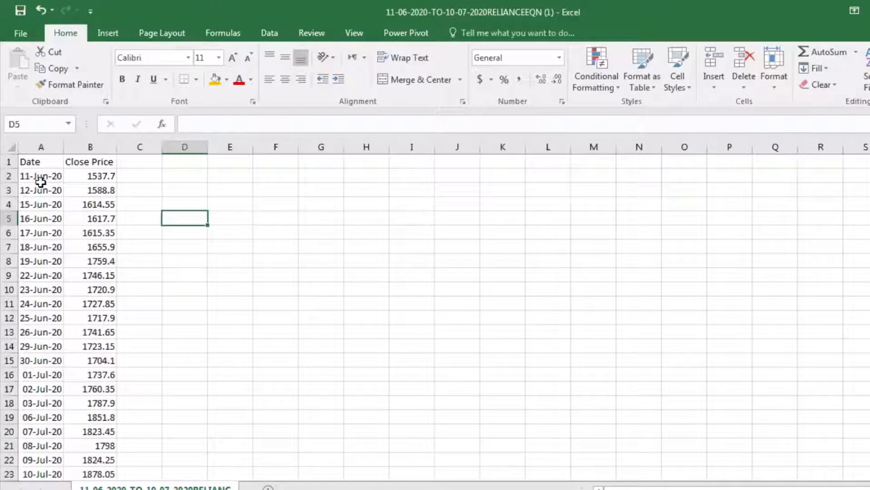
{"action": "scroll", "coordinate": [40, 181], "scroll_direction": "down", "scroll_amount": 2}
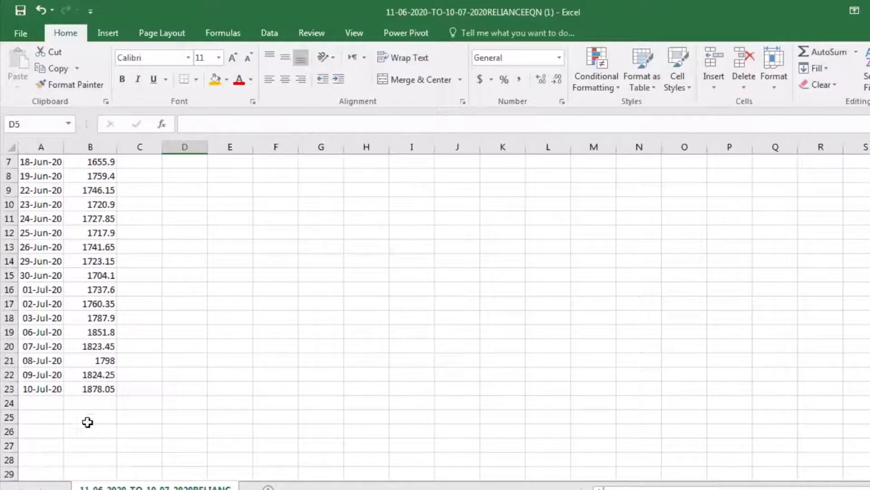
{"action": "scroll", "coordinate": [227, 399], "scroll_direction": "up", "scroll_amount": 2}
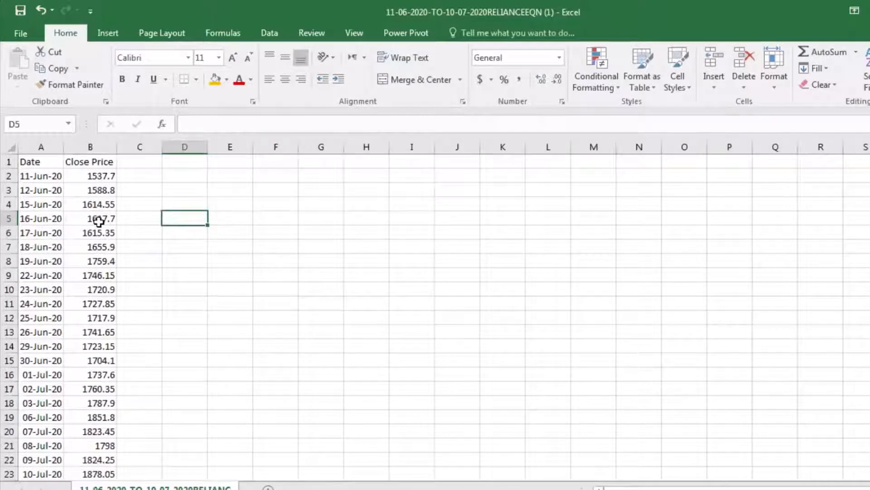
{"action": "scroll", "coordinate": [112, 379], "scroll_direction": "down", "scroll_amount": 2}
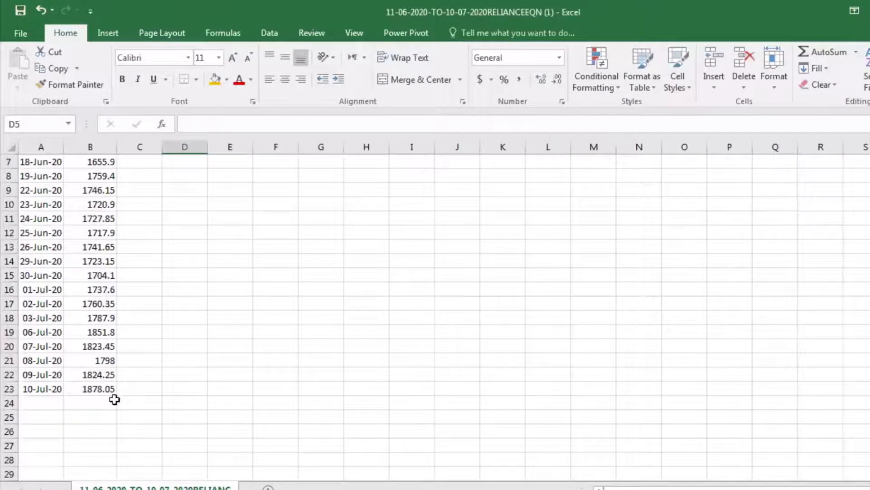
{"action": "scroll", "coordinate": [114, 399], "scroll_direction": "up", "scroll_amount": 2}
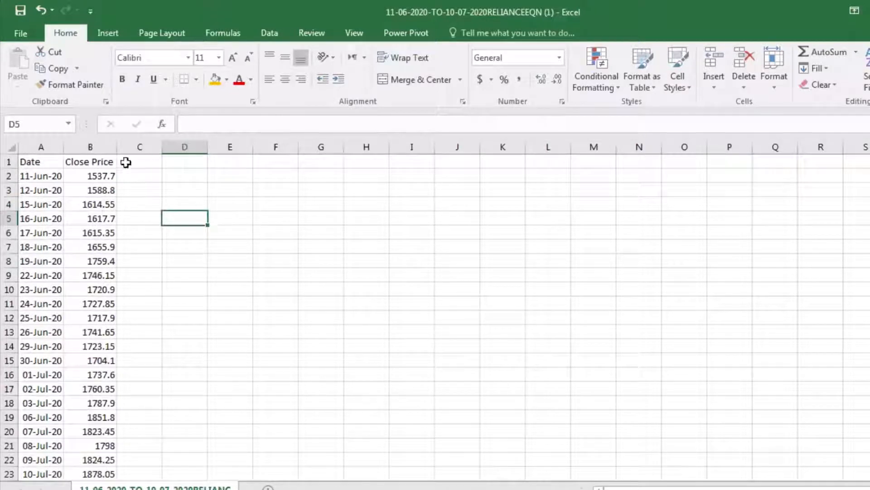
Add the header Return in cell C1 beside the Close Price header
{"action": "double_click", "coordinate": [126, 162]}
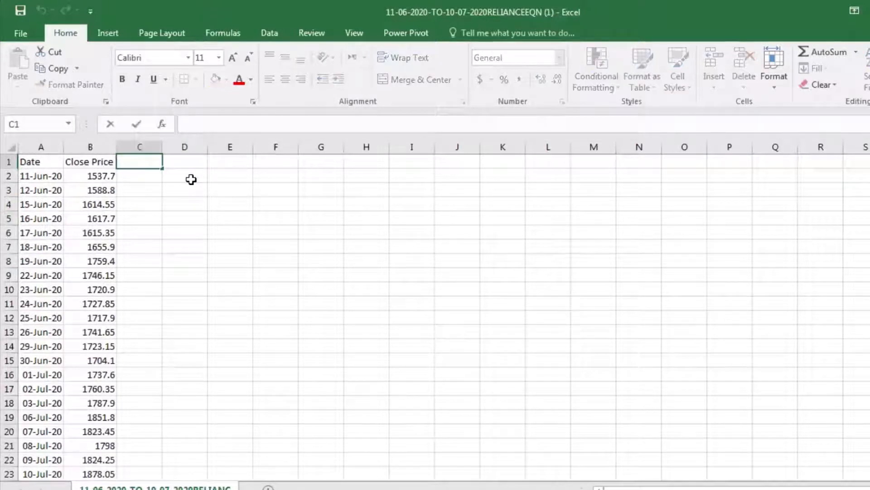
{"action": "type", "text": "Ret"}
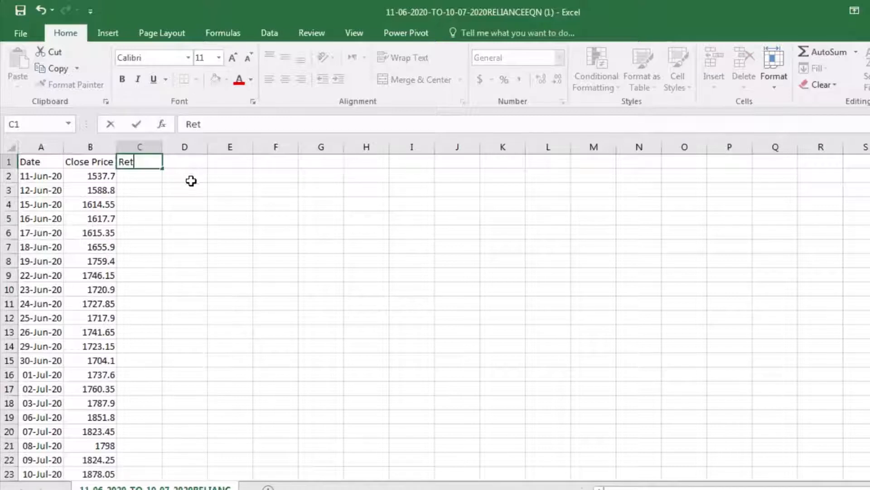
{"action": "type", "text": "urn"}
Calculate the 12-Jun-20 daily return in cell C3 with the formula =B3/B2-1
{"action": "left_click", "coordinate": [134, 190]}
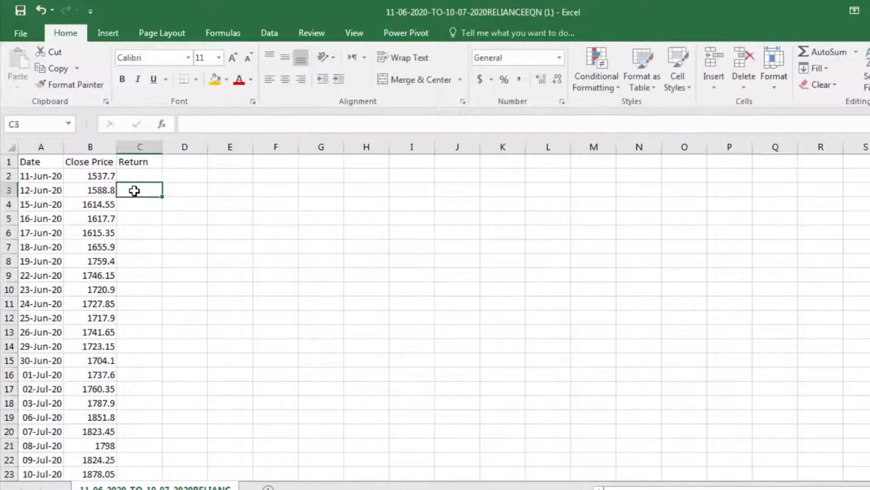
{"action": "type", "text": "="}
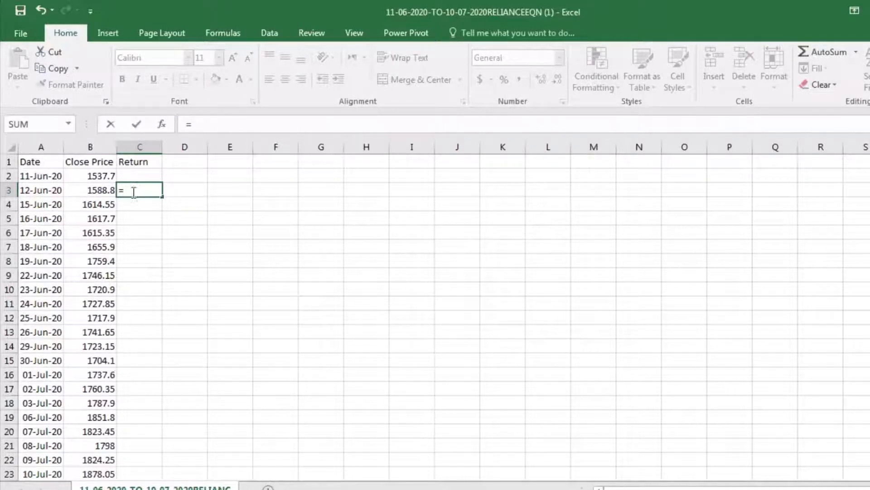
{"action": "left_click", "coordinate": [87, 190]}
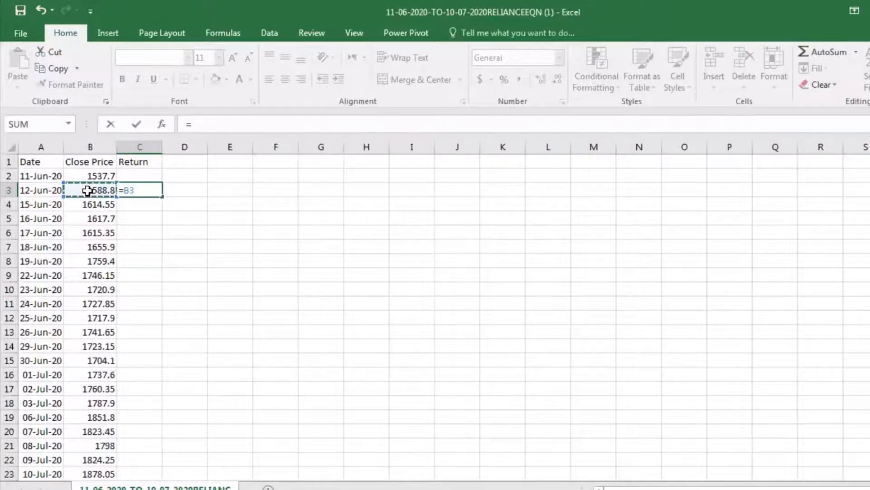
{"action": "type", "text": "/"}
{"action": "left_click", "coordinate": [86, 176]}
{"action": "type", "text": "-1"}
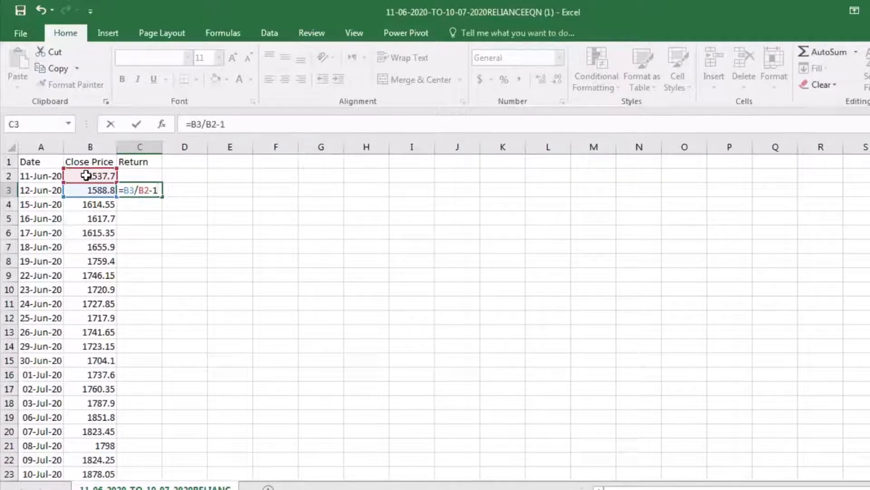
{"action": "key", "text": "Return"}
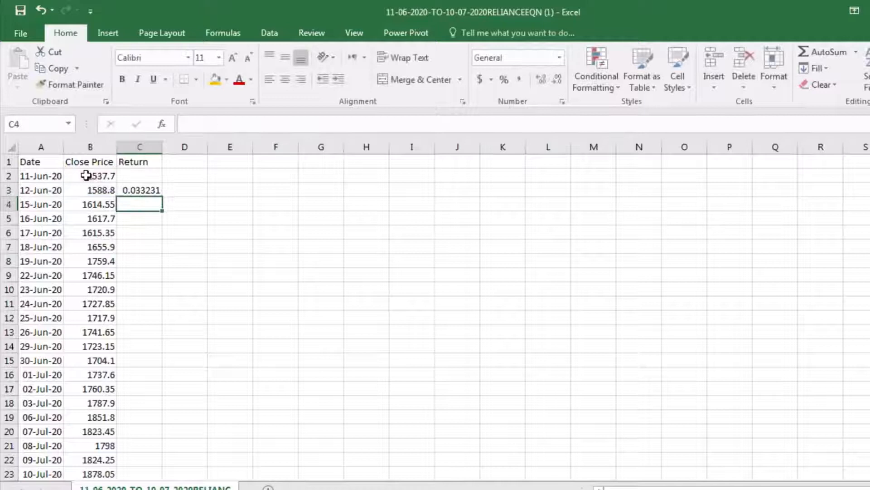
Format the return in cell C3 as a percentage with two decimal places
{"action": "left_click", "coordinate": [138, 192]}
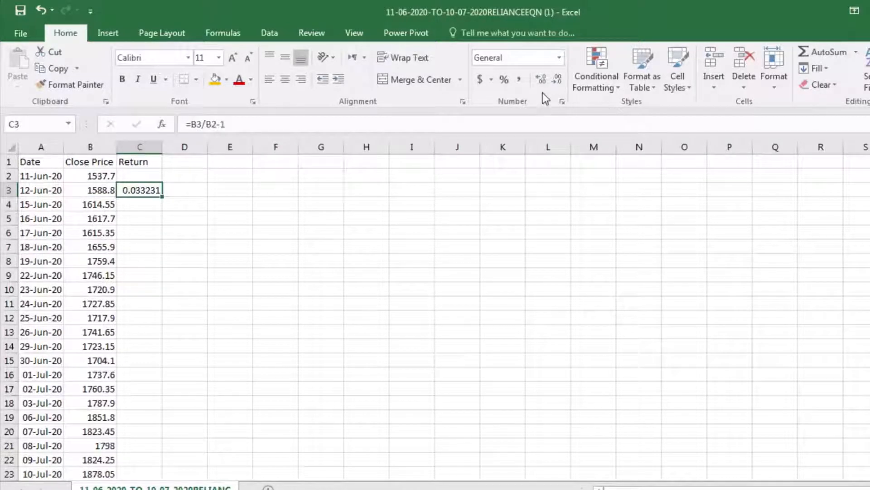
{"action": "left_click", "coordinate": [502, 78]}
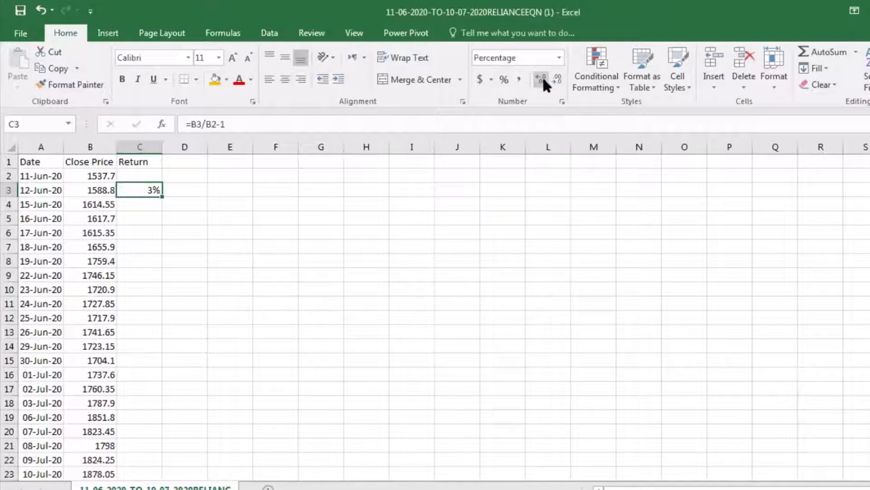
{"action": "double_click", "coordinate": [543, 81]}
Fill the return formula from C3 down to C23 and check the returns through the last date
{"action": "scroll", "coordinate": [161, 408], "scroll_direction": "down", "scroll_amount": 2}
{"action": "scroll", "coordinate": [162, 408], "scroll_direction": "up", "scroll_amount": 2}
{"action": "double_click", "coordinate": [161, 198]}
{"action": "scroll", "coordinate": [192, 420], "scroll_direction": "down", "scroll_amount": 2}
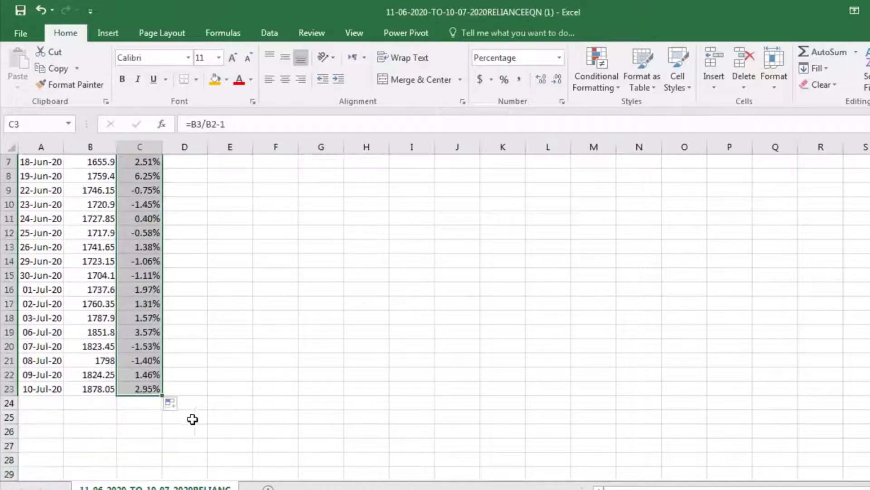
{"action": "scroll", "coordinate": [158, 420], "scroll_direction": "up", "scroll_amount": 2}
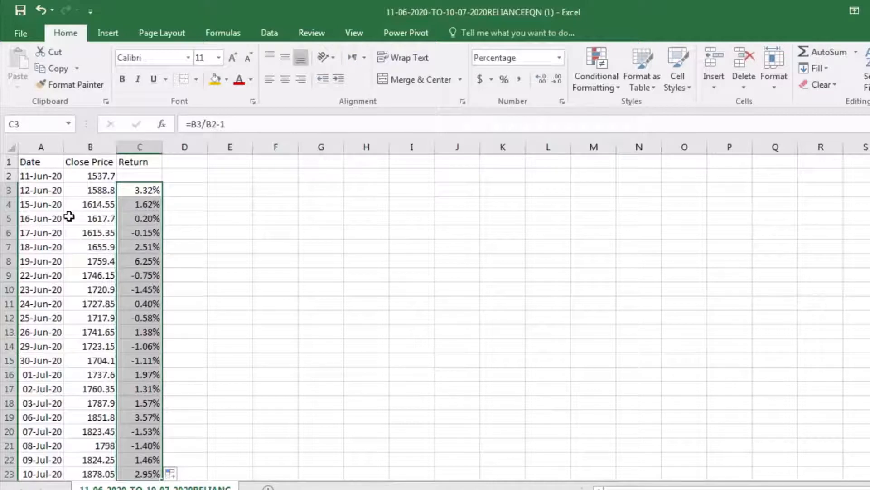
{"action": "scroll", "coordinate": [150, 272], "scroll_direction": "down", "scroll_amount": 1}
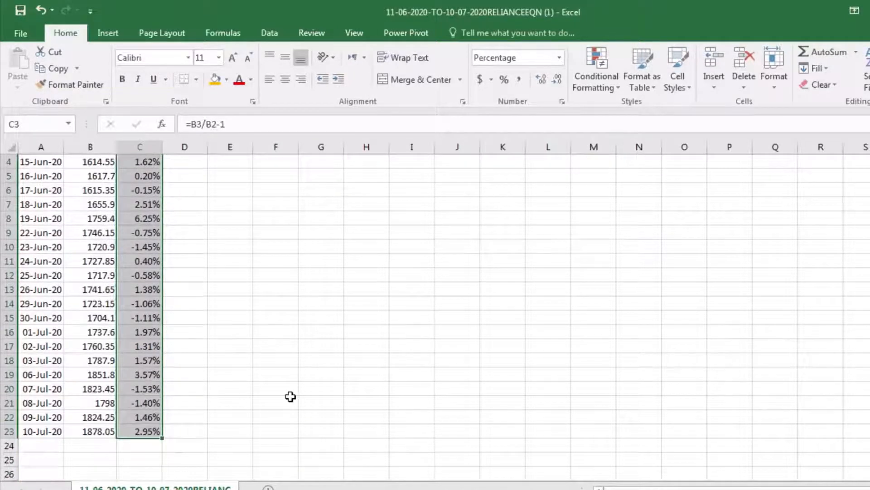
{"action": "scroll", "coordinate": [291, 397], "scroll_direction": "up", "scroll_amount": 1}
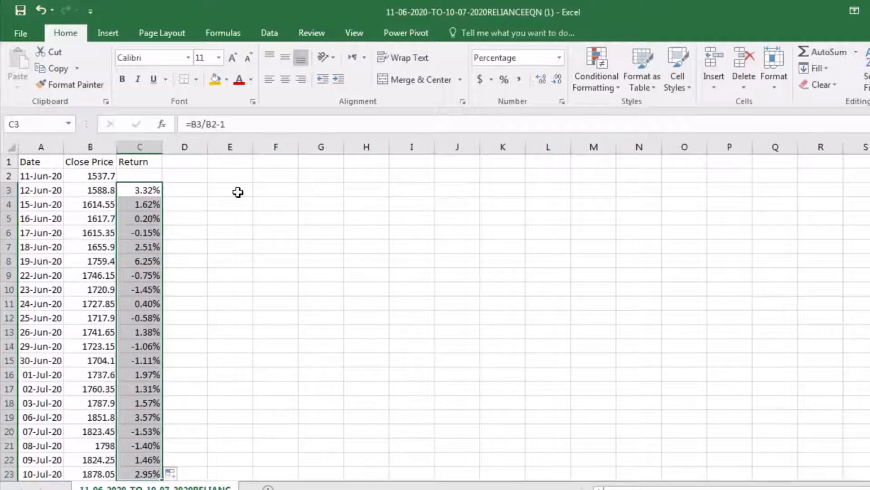
Enter the label Average return in cell E3 and widen column E to fit it
{"action": "left_click", "coordinate": [238, 192]}
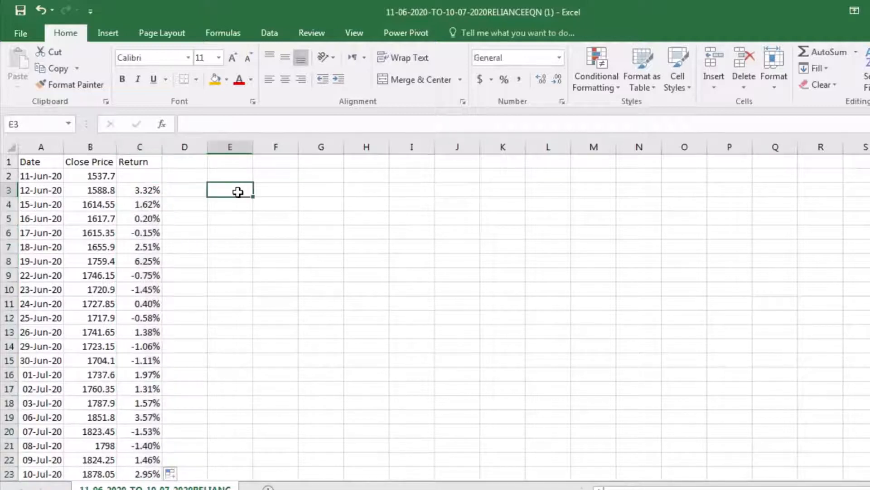
{"action": "type", "text": "Aver"}
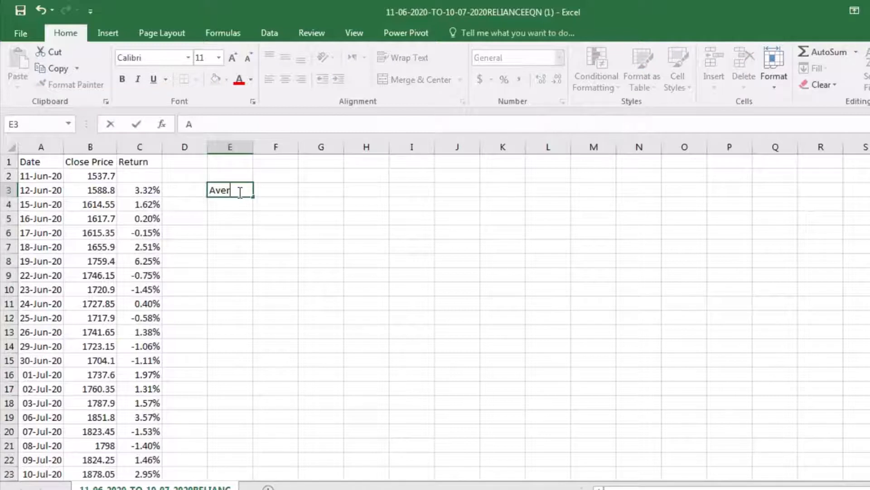
{"action": "type", "text": "age return"}
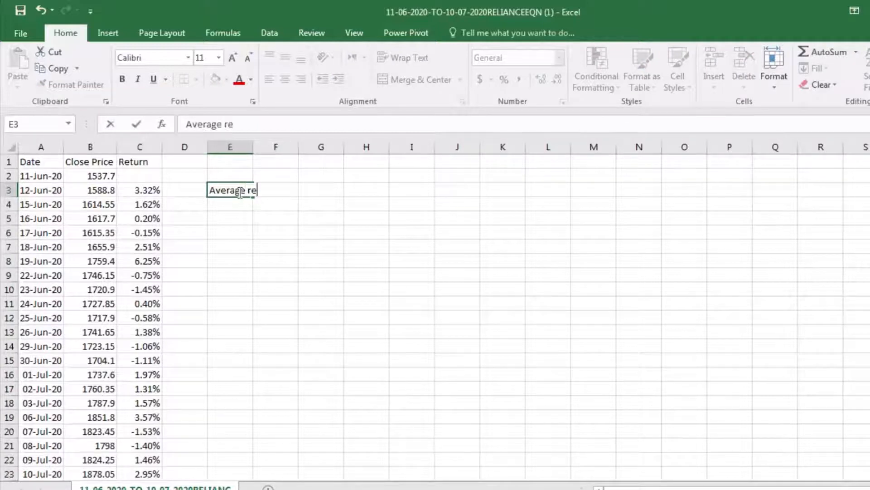
{"action": "left_click", "coordinate": [317, 189]}
{"action": "left_click_drag", "start_coordinate": [250, 147], "coordinate": [276, 146]}
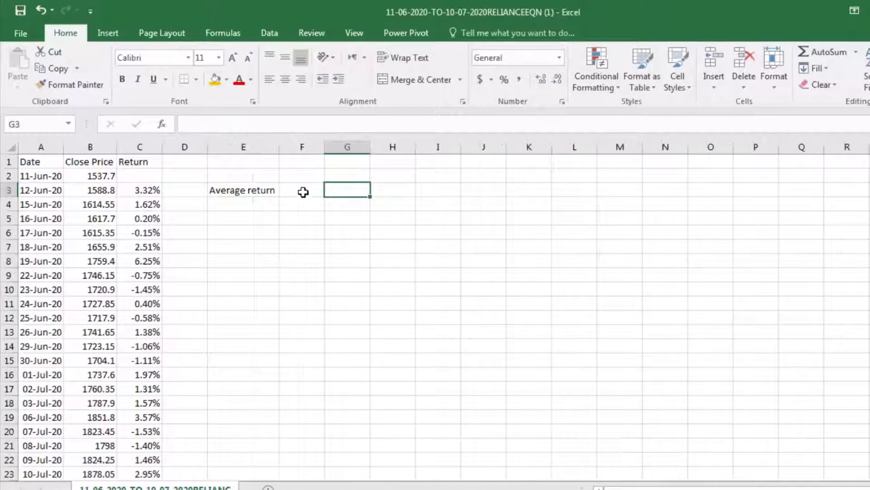
Calculate the average daily return in cell F3 with the formula =AVERAGE(C3:C23)
{"action": "left_click", "coordinate": [302, 190]}
{"action": "type", "text": "="}
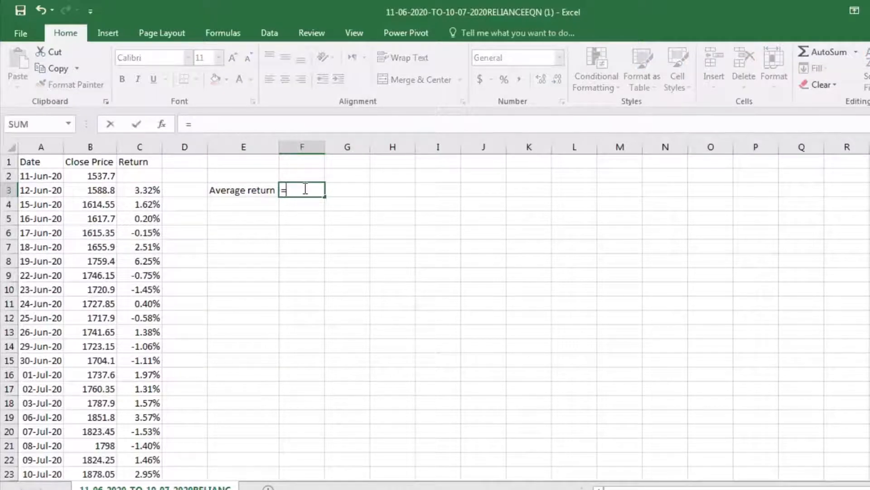
{"action": "type", "text": "aver"}
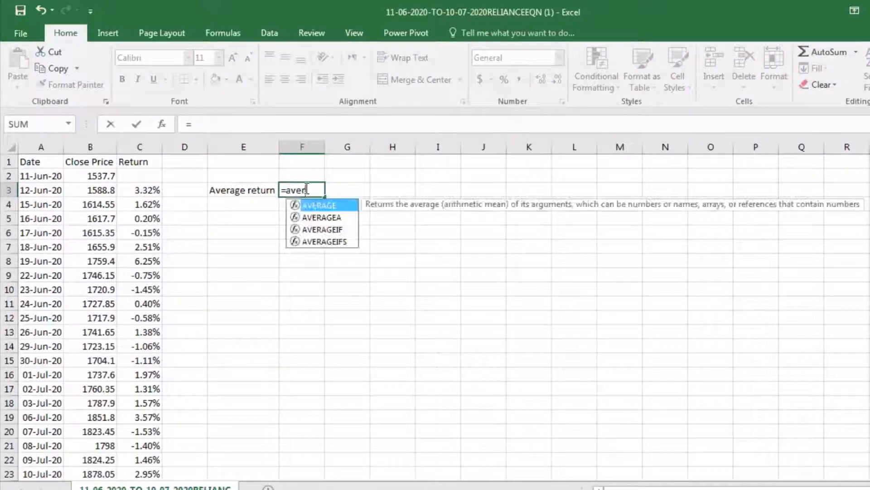
{"action": "double_click", "coordinate": [318, 206]}
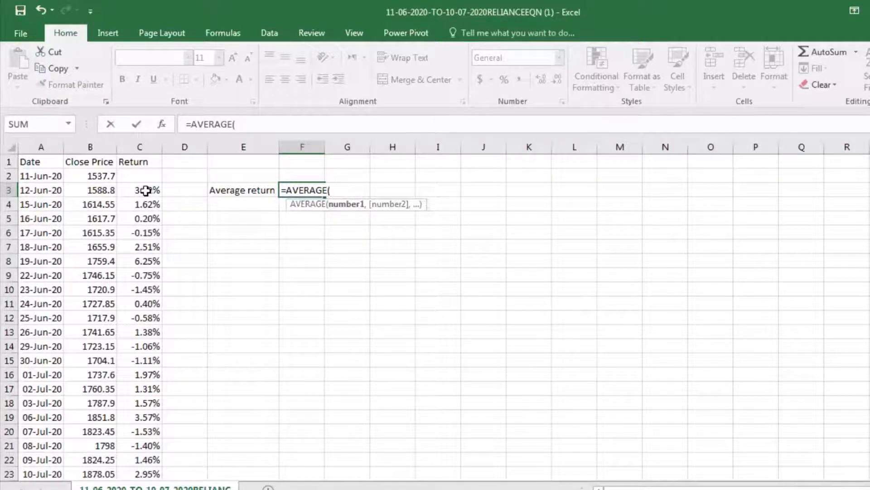
{"action": "left_click_drag", "start_coordinate": [145, 190], "coordinate": [150, 416]}
{"action": "type", "text": ")"}
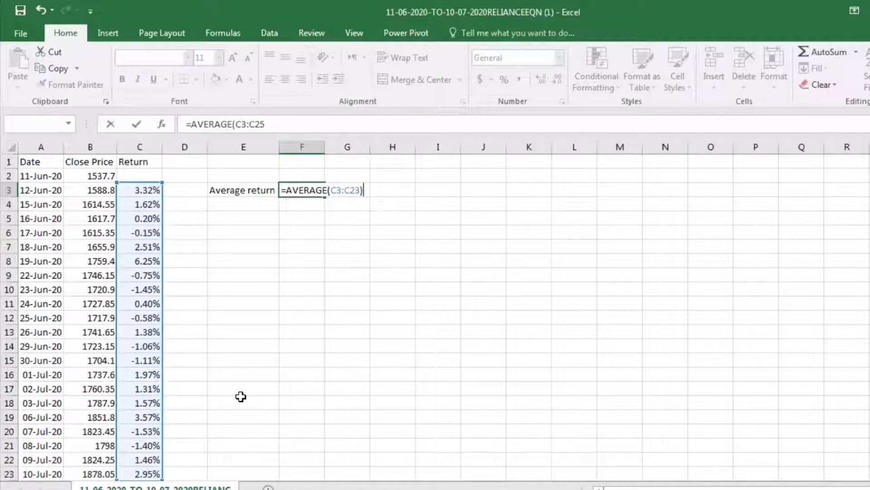
{"action": "key", "text": "Return"}
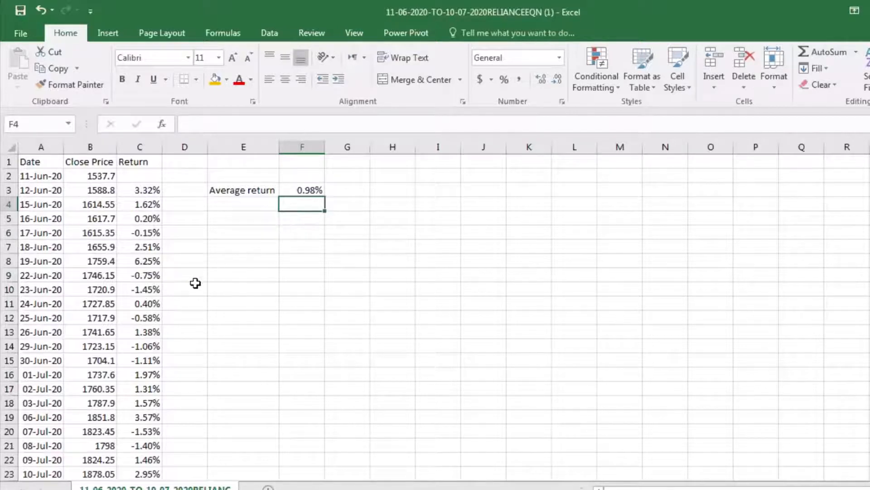
Enter the label Absolute Return in cell E4 and auto-fit the width of column E
{"action": "left_click", "coordinate": [236, 205]}
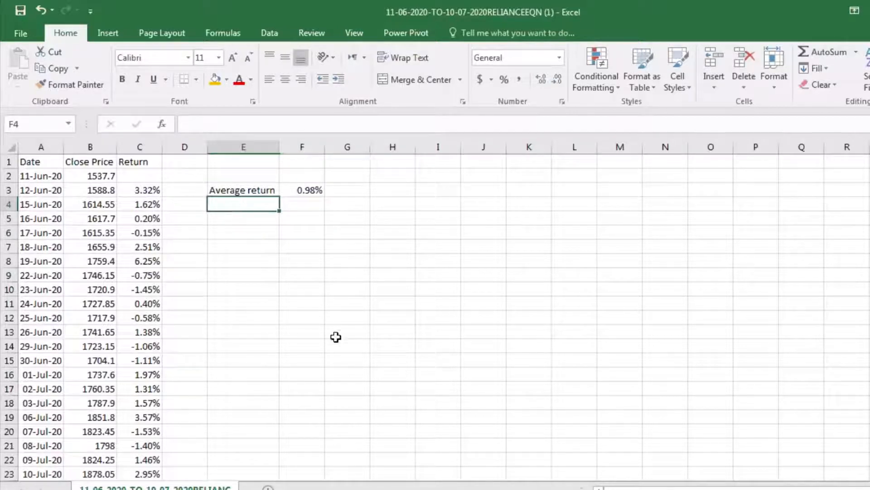
{"action": "type", "text": "A"}
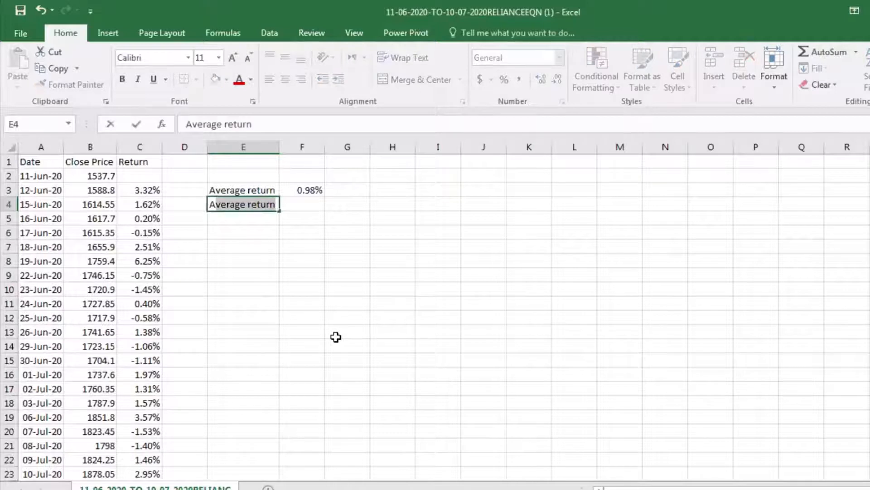
{"action": "type", "text": "bso"}
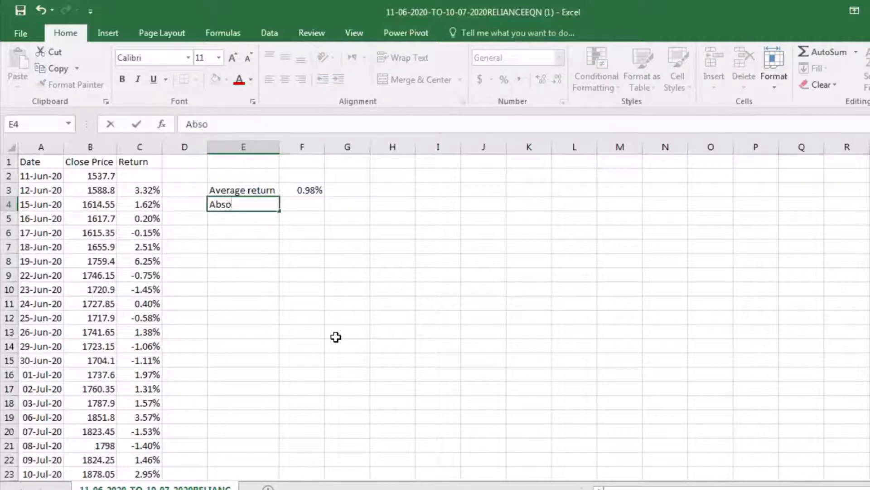
{"action": "type", "text": "lute Re"}
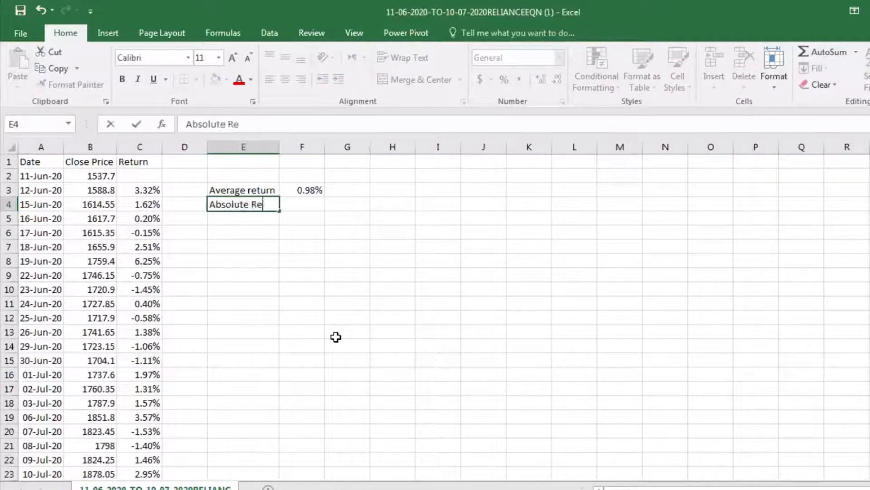
{"action": "type", "text": "turn"}
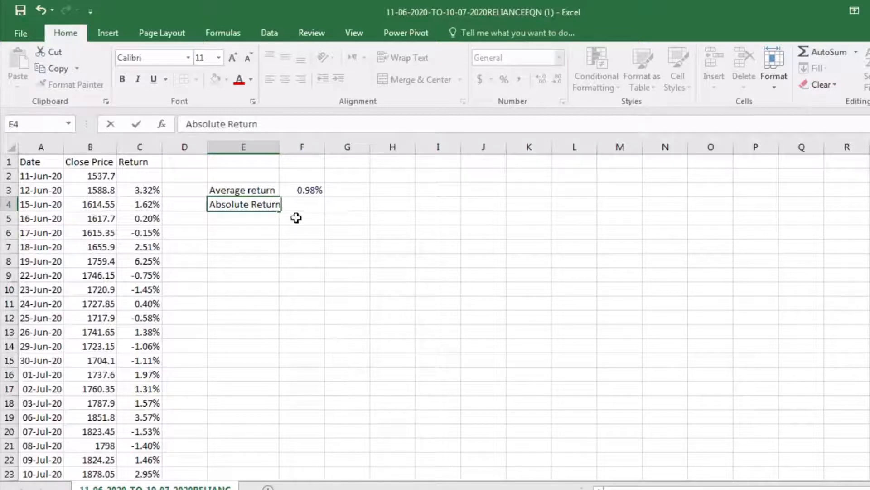
{"action": "left_click", "coordinate": [335, 263]}
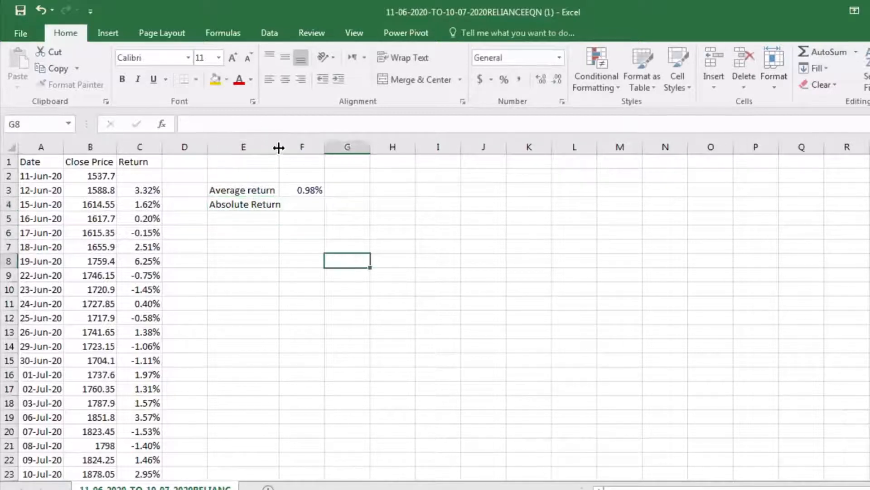
{"action": "double_click", "coordinate": [279, 147]}
Calculate the absolute return for the whole period in cell F4 with the formula =B23/B2-1
{"action": "left_click", "coordinate": [310, 205]}
{"action": "type", "text": "="}
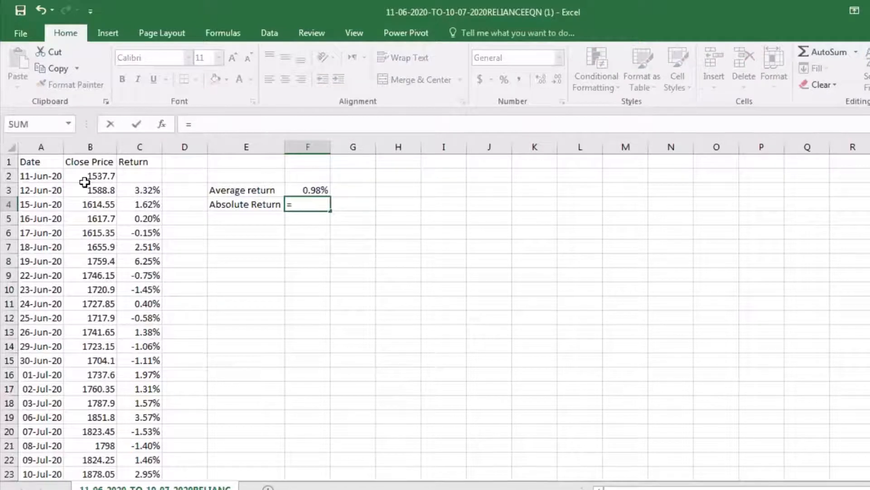
{"action": "scroll", "coordinate": [103, 221], "scroll_direction": "down", "scroll_amount": 1}
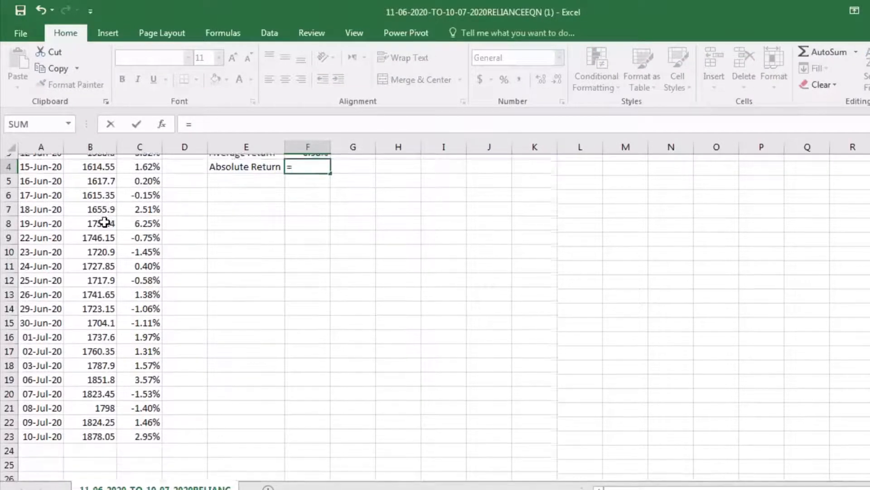
{"action": "left_click", "coordinate": [99, 434]}
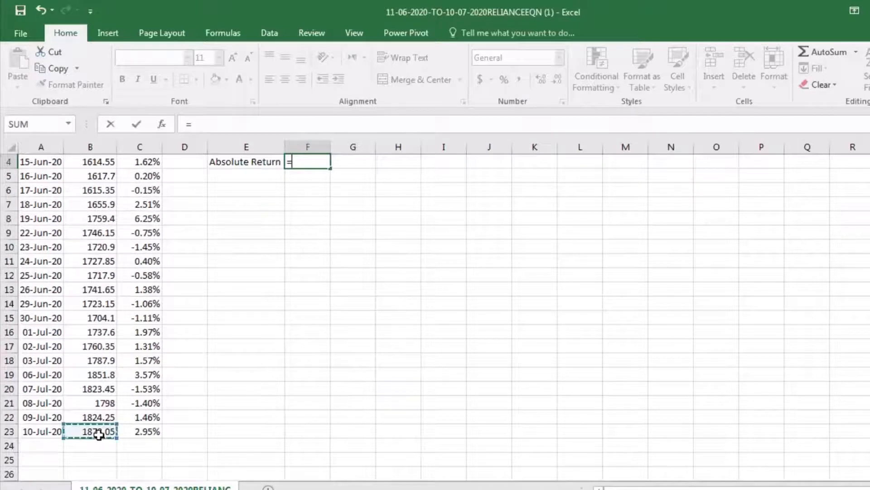
{"action": "scroll", "coordinate": [305, 423], "scroll_direction": "up", "scroll_amount": 1}
{"action": "type", "text": "/"}
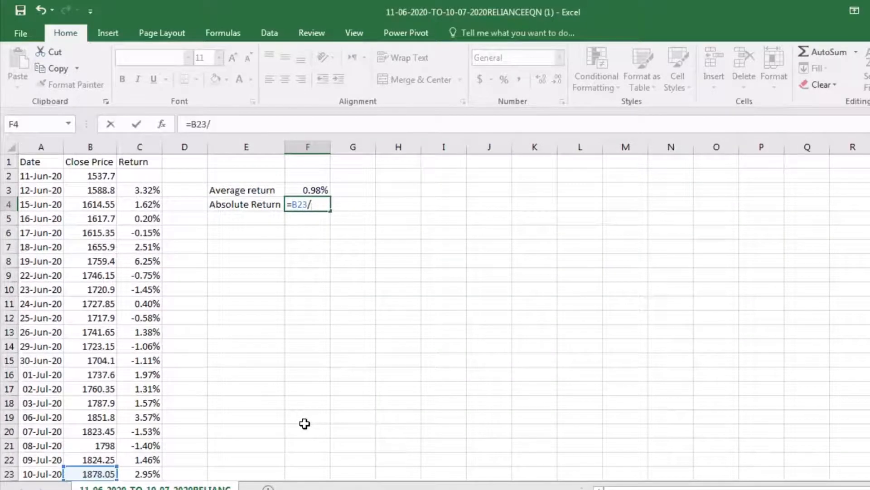
{"action": "left_click", "coordinate": [92, 179]}
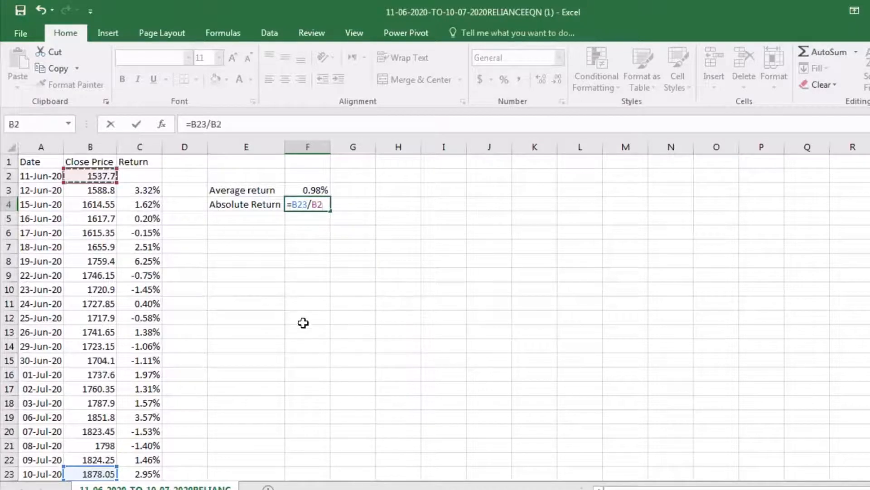
{"action": "type", "text": "-1"}
{"action": "key", "text": "Return"}
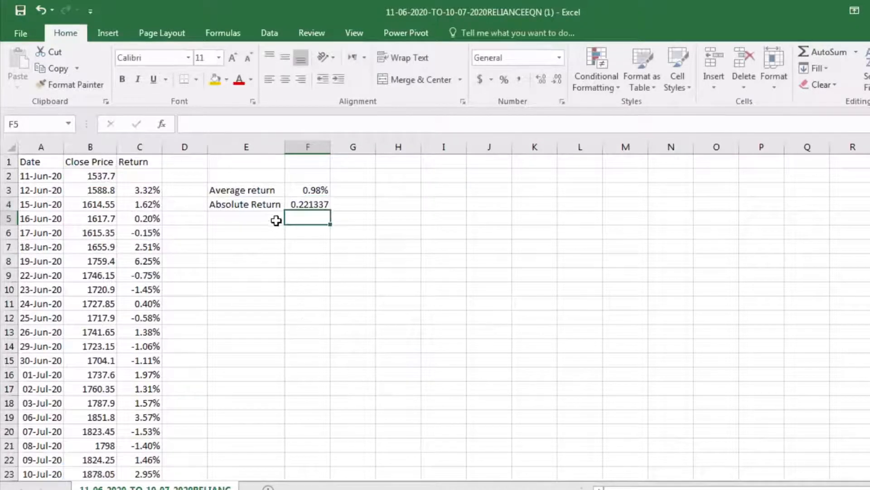
{"action": "left_click", "coordinate": [306, 204]}
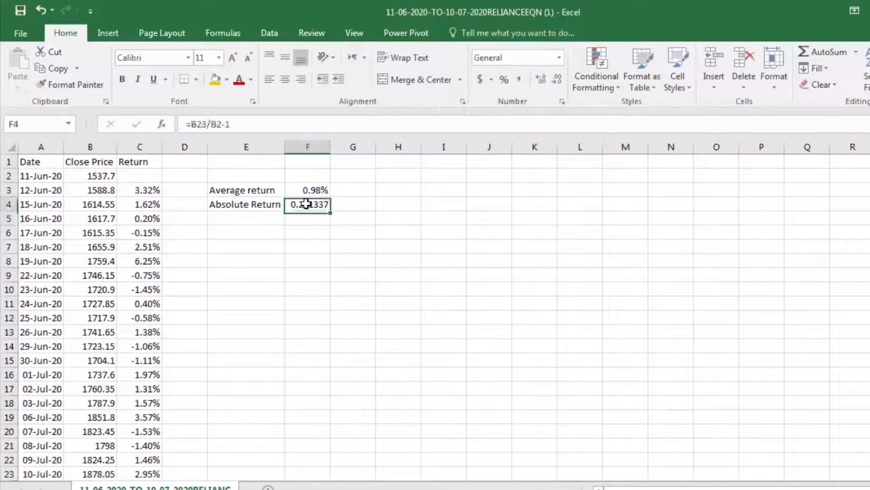
Format the absolute return in cell F4 as a percentage with two decimal places
{"action": "left_click", "coordinate": [504, 81]}
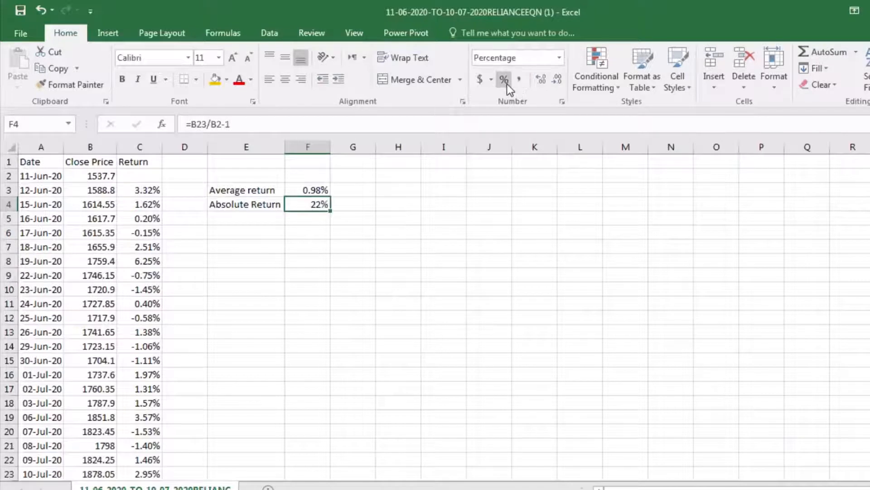
{"action": "double_click", "coordinate": [543, 80]}
Examine the first and last close prices in column B against the absolute return in F4
{"action": "scroll", "coordinate": [113, 385], "scroll_direction": "down", "scroll_amount": 1}
{"action": "scroll", "coordinate": [113, 389], "scroll_direction": "up", "scroll_amount": 1}
{"action": "scroll", "coordinate": [113, 388], "scroll_direction": "down", "scroll_amount": 1}
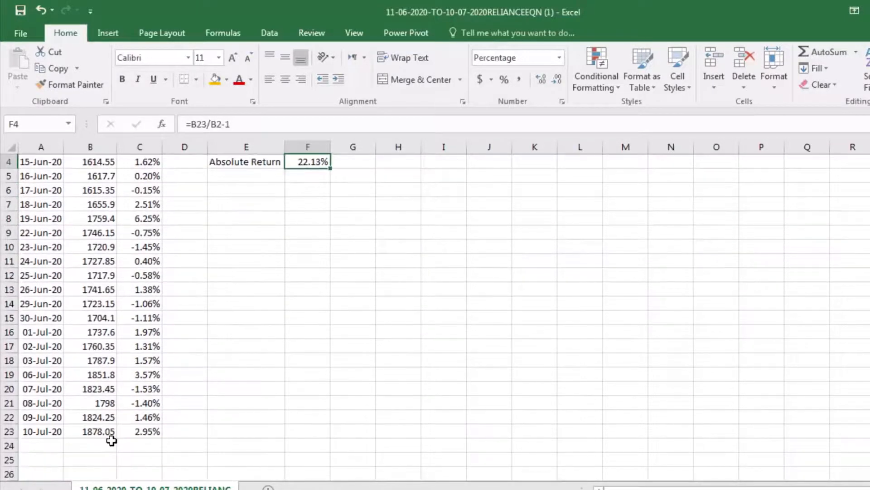
{"action": "scroll", "coordinate": [112, 441], "scroll_direction": "up", "scroll_amount": 1}
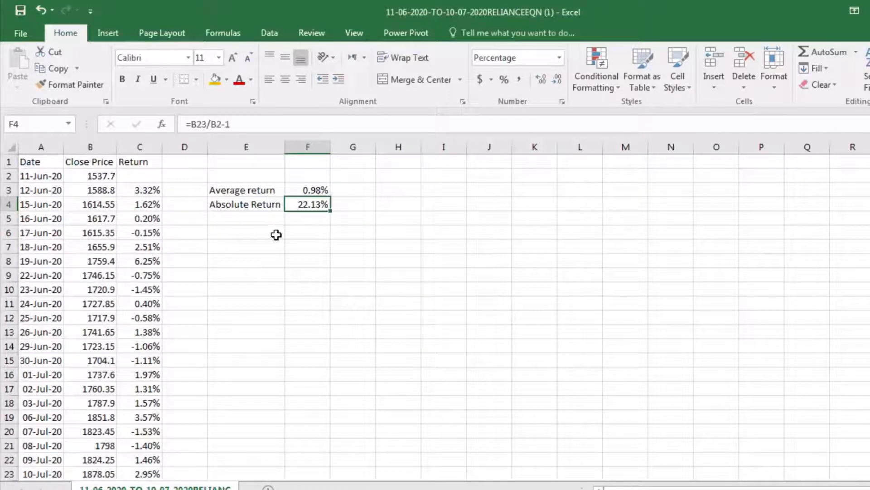
{"action": "scroll", "coordinate": [120, 451], "scroll_direction": "down", "scroll_amount": 1}
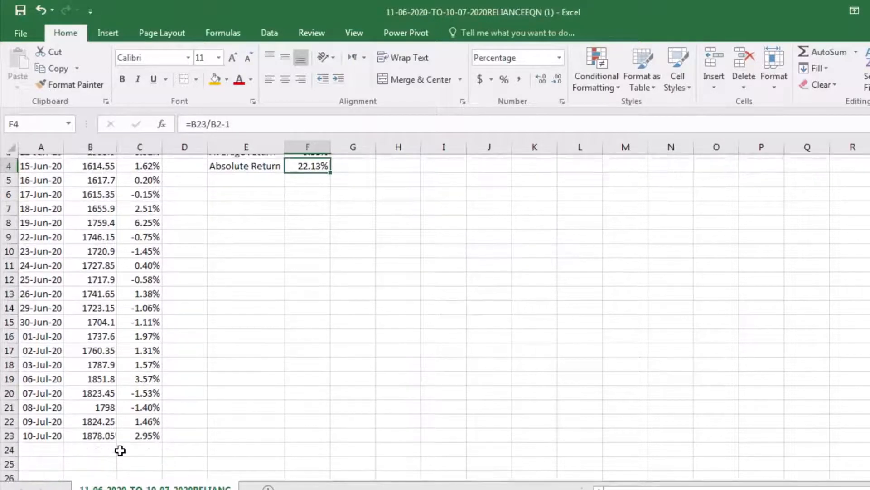
{"action": "scroll", "coordinate": [120, 451], "scroll_direction": "up", "scroll_amount": 1}
{"action": "scroll", "coordinate": [103, 332], "scroll_direction": "down", "scroll_amount": 1}
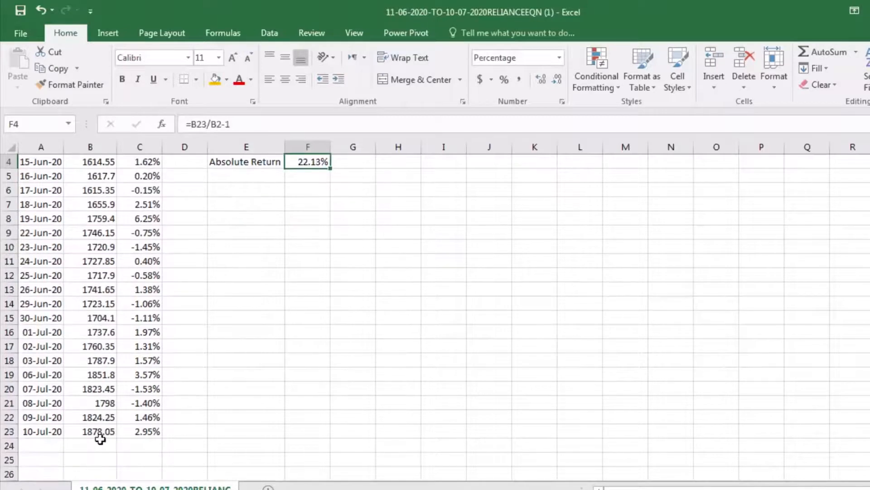
{"action": "scroll", "coordinate": [96, 442], "scroll_direction": "up", "scroll_amount": 1}
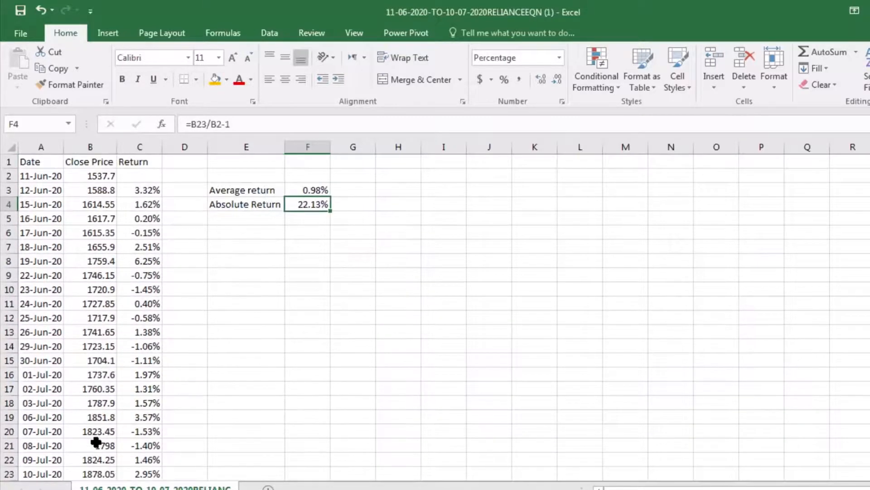
{"action": "scroll", "coordinate": [97, 442], "scroll_direction": "down", "scroll_amount": 1}
{"action": "scroll", "coordinate": [89, 324], "scroll_direction": "up", "scroll_amount": 1}
{"action": "scroll", "coordinate": [113, 317], "scroll_direction": "down", "scroll_amount": 1}
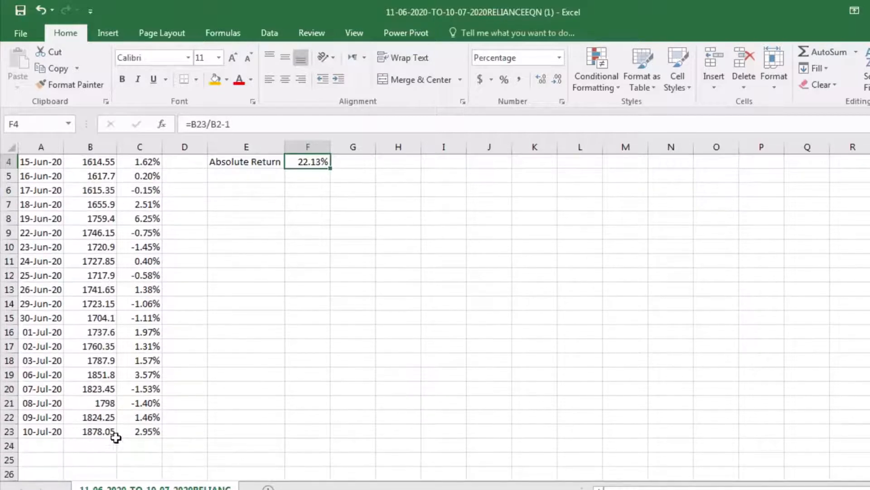
{"action": "scroll", "coordinate": [369, 437], "scroll_direction": "up", "scroll_amount": 1}
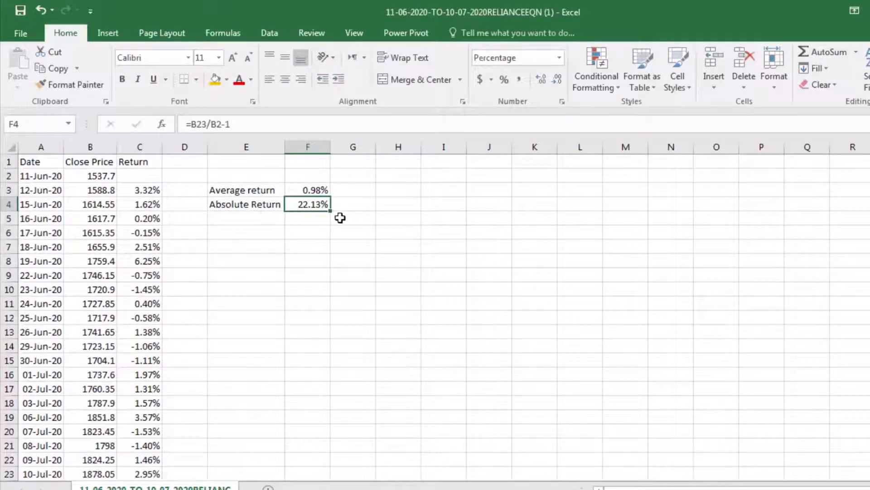
Enter the label Annualized Return in cell E5 and widen column E to fit it
{"action": "left_click", "coordinate": [227, 219]}
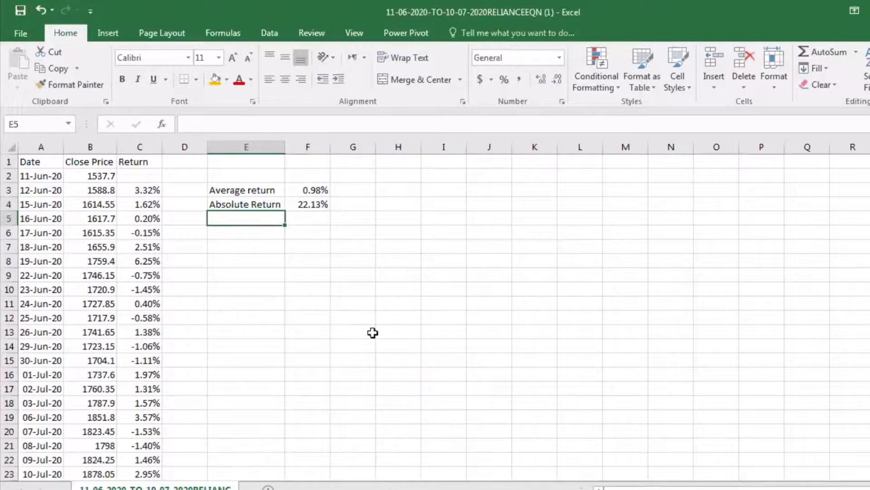
{"action": "type", "text": "Annua"}
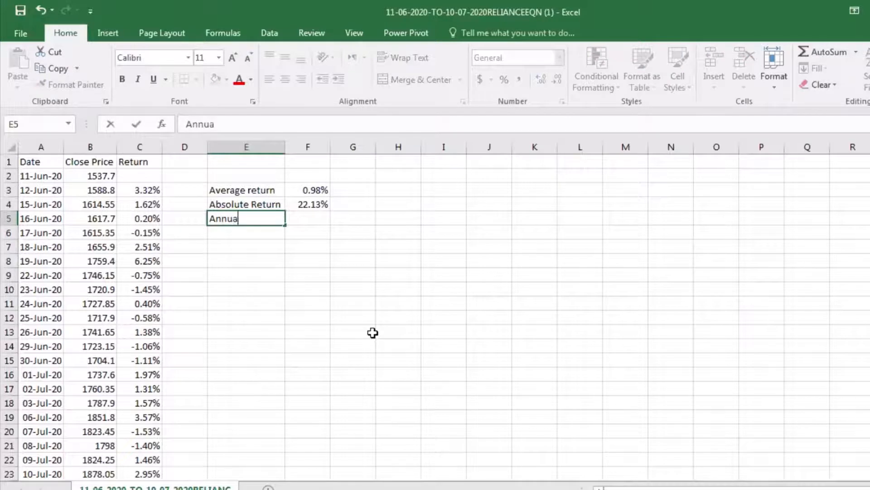
{"action": "type", "text": "lized R"}
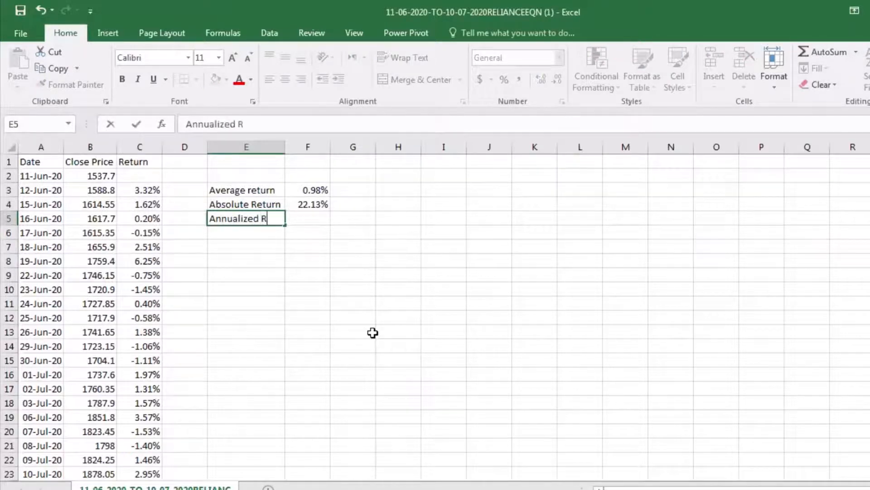
{"action": "type", "text": "eturn"}
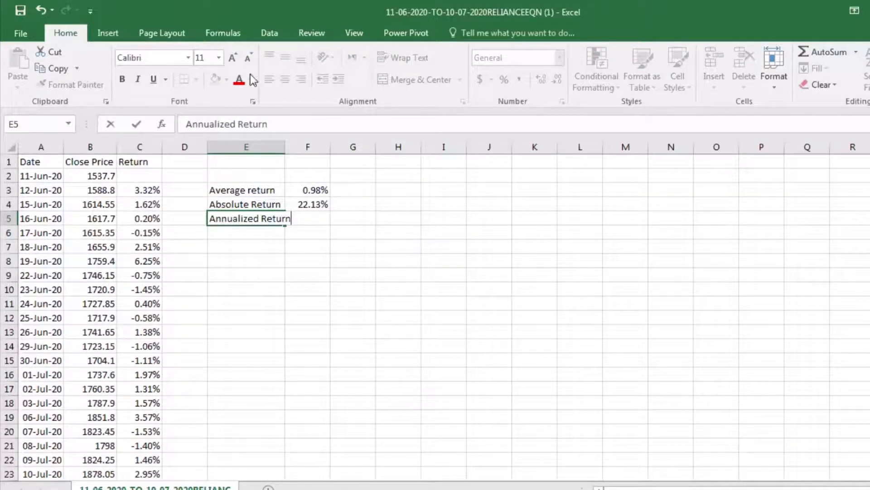
{"action": "left_click", "coordinate": [334, 288]}
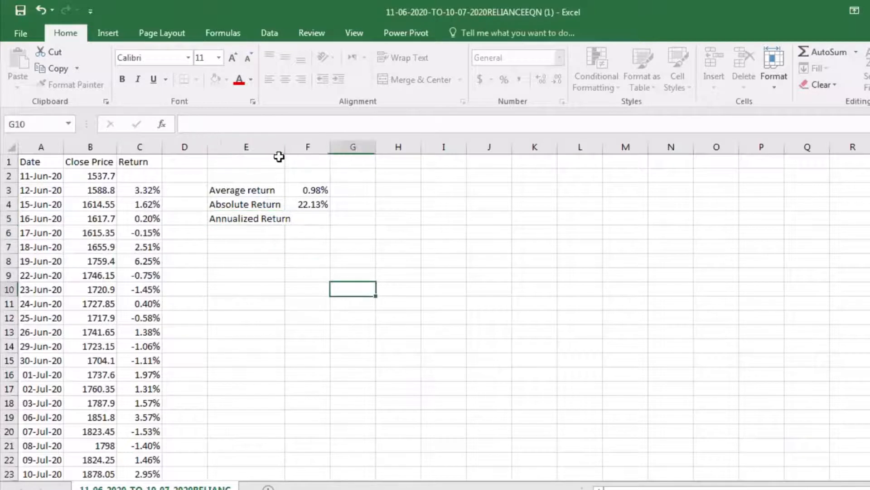
{"action": "left_click_drag", "start_coordinate": [286, 147], "coordinate": [295, 148]}
Enter the label 1 SAGR in cell E6 below the Annualized Return heading
{"action": "double_click", "coordinate": [244, 233]}
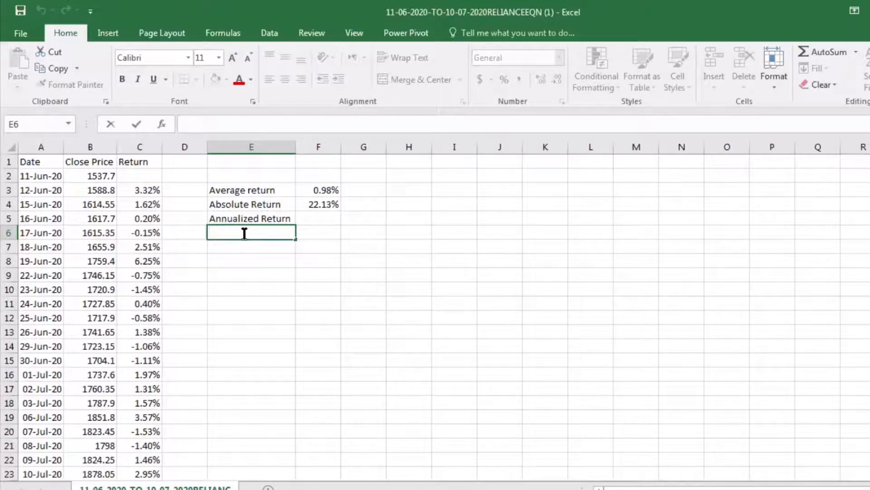
{"action": "type", "text": "1 SAQ"}
{"action": "key", "text": "BackSpace"}
{"action": "type", "text": "GR"}
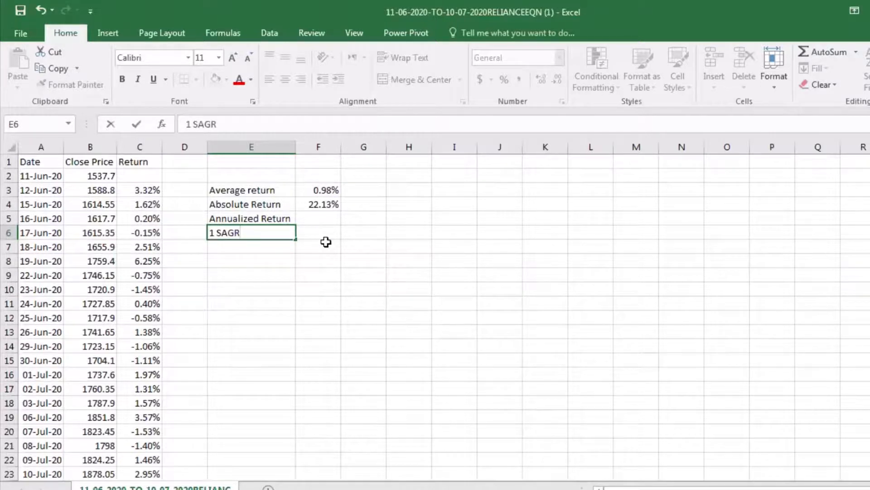
Calculate the simple growth rate in cell F6 by dividing the absolute return by 21 with =F4/21
{"action": "left_click", "coordinate": [317, 231]}
{"action": "type", "text": "="}
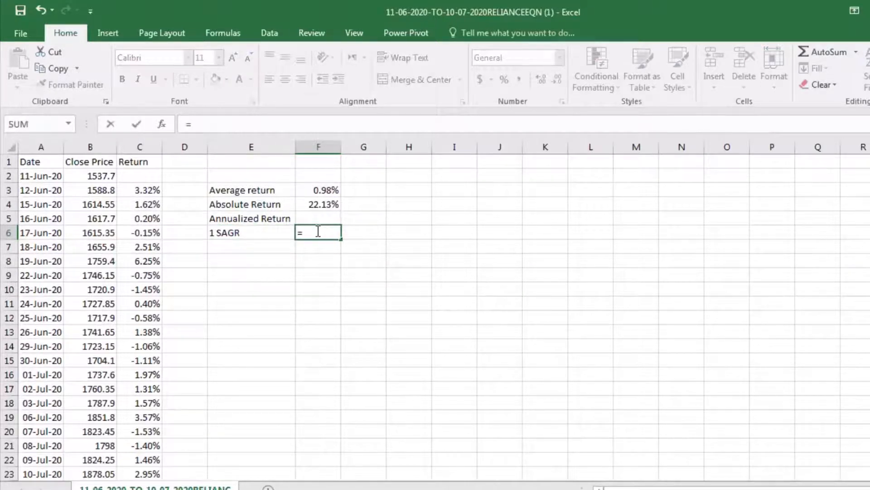
{"action": "left_click", "coordinate": [319, 206]}
{"action": "type", "text": "/"}
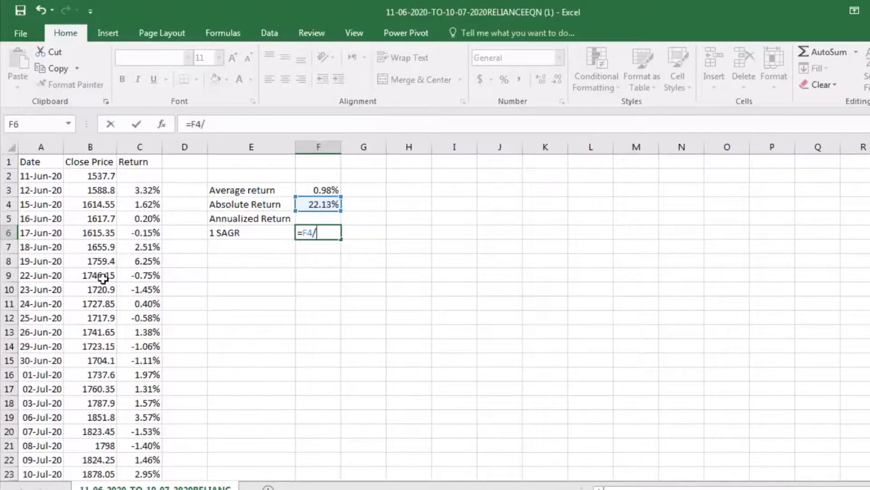
{"action": "scroll", "coordinate": [48, 408], "scroll_direction": "down", "scroll_amount": 2}
{"action": "scroll", "coordinate": [49, 408], "scroll_direction": "up", "scroll_amount": 1}
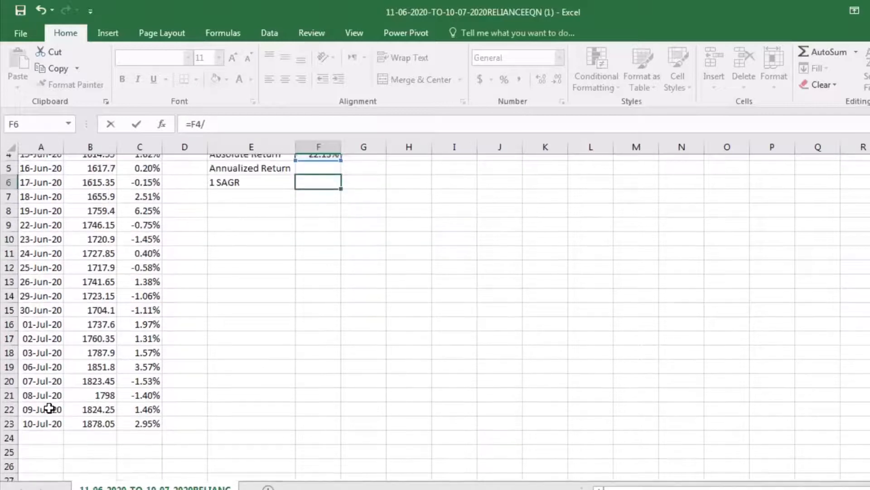
{"action": "scroll", "coordinate": [48, 408], "scroll_direction": "down", "scroll_amount": 1}
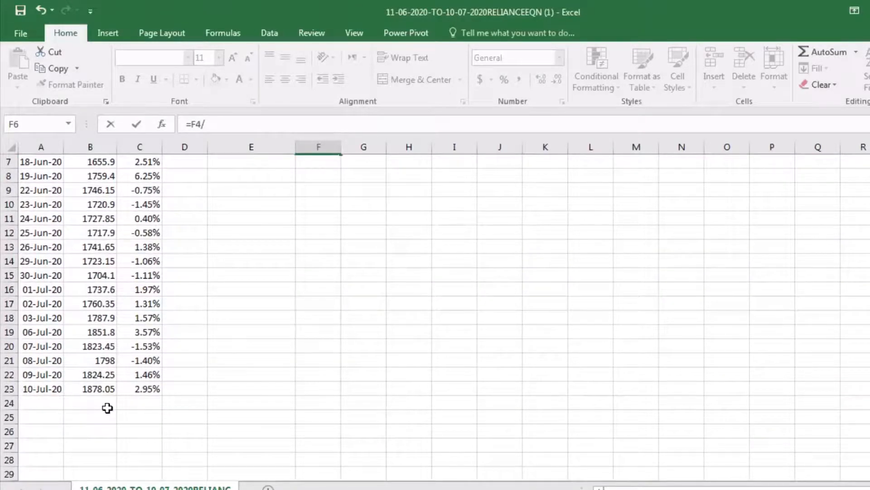
{"action": "scroll", "coordinate": [66, 394], "scroll_direction": "up", "scroll_amount": 2}
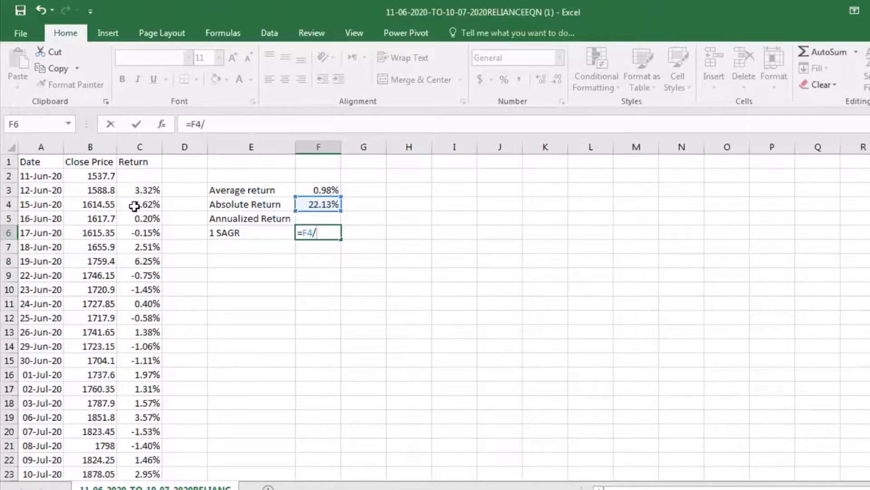
{"action": "scroll", "coordinate": [133, 339], "scroll_direction": "down", "scroll_amount": 2}
{"action": "scroll", "coordinate": [146, 408], "scroll_direction": "up", "scroll_amount": 1}
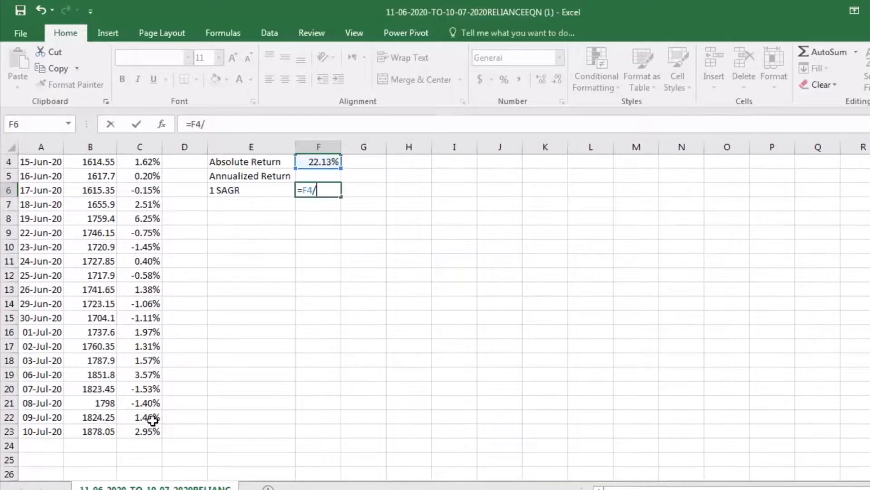
{"action": "scroll", "coordinate": [152, 447], "scroll_direction": "up", "scroll_amount": 1}
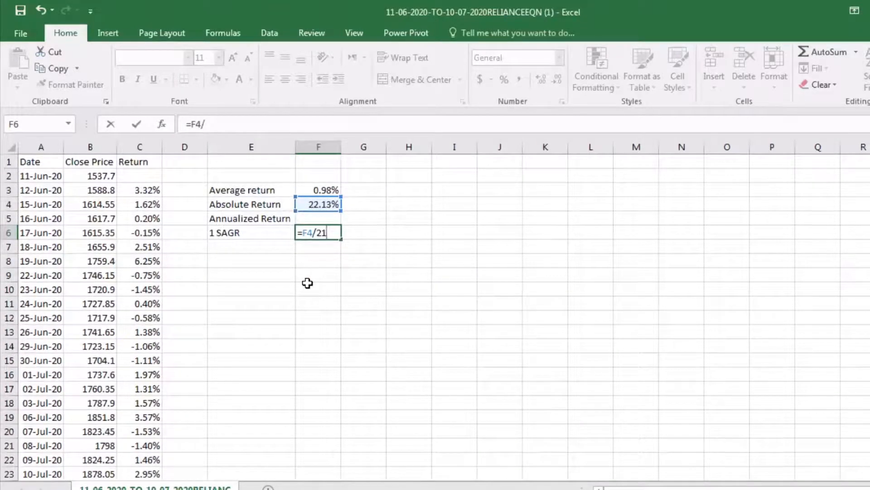
{"action": "key", "text": "Return"}
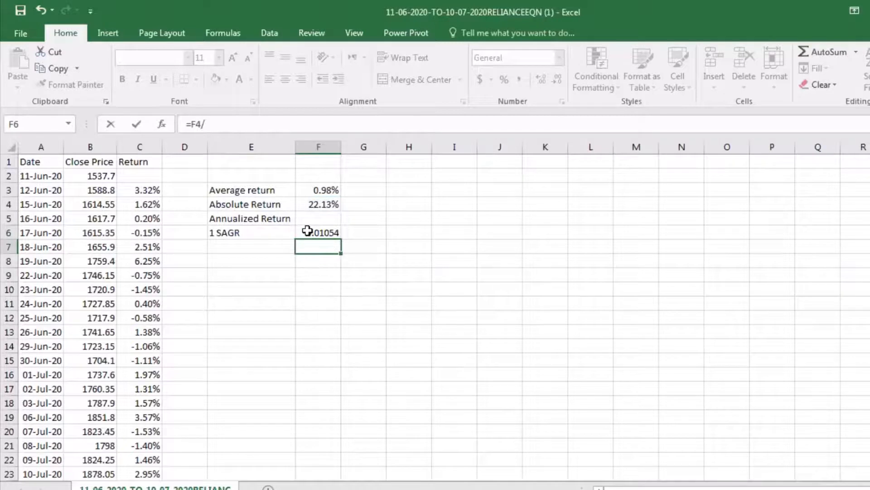
Format the SAGR result in cell F6 as a percentage with two decimal places
{"action": "left_click", "coordinate": [307, 231]}
{"action": "left_click", "coordinate": [504, 82]}
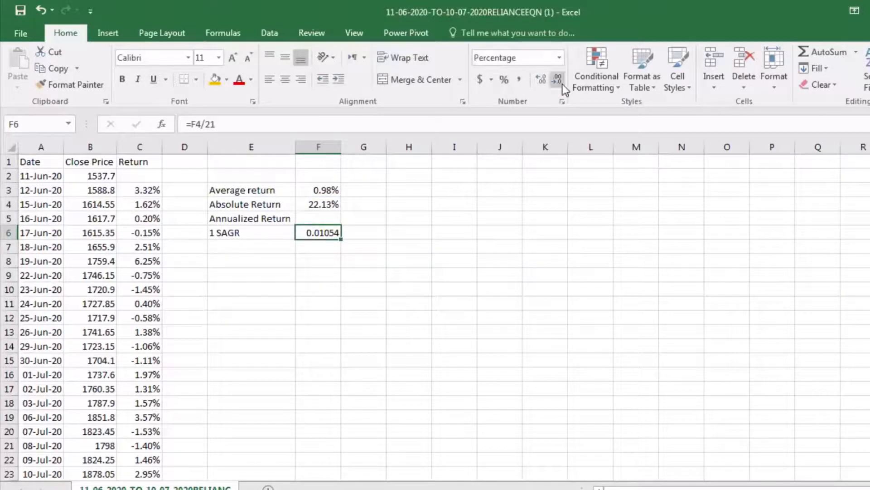
{"action": "left_click", "coordinate": [540, 78]}
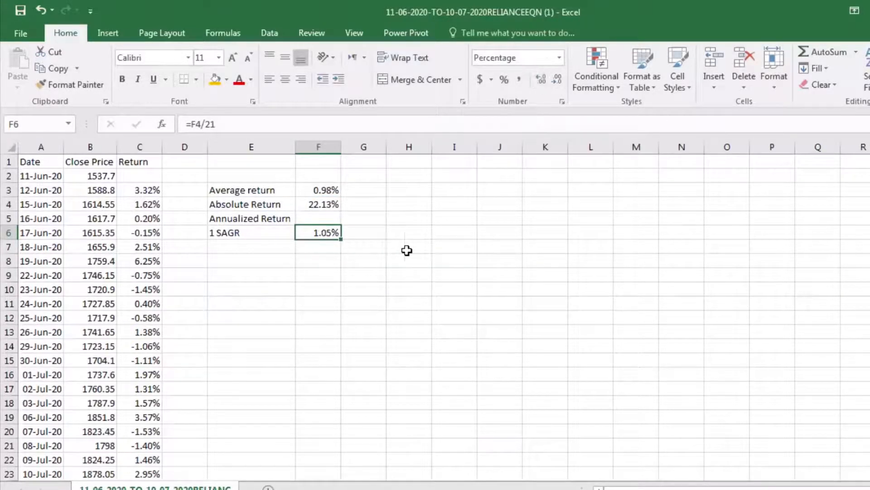
Enter the label 2 CAGR in cell E7 below the SAGR row
{"action": "left_click", "coordinate": [226, 245]}
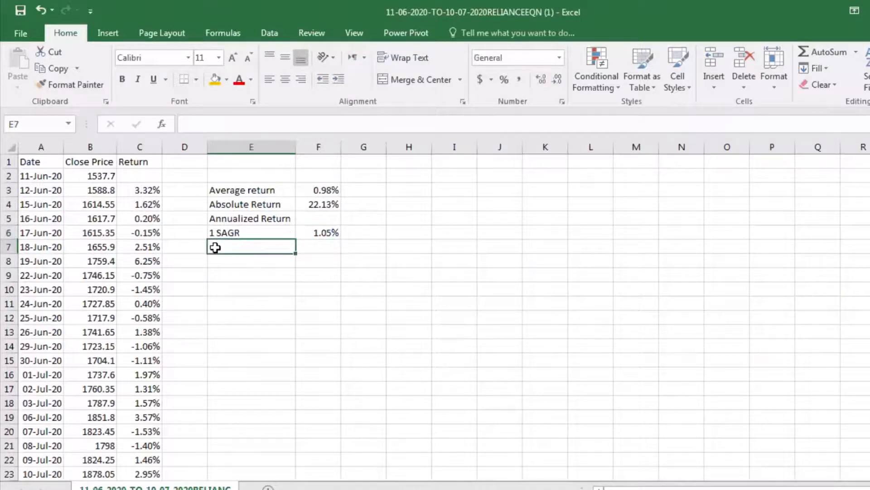
{"action": "double_click", "coordinate": [240, 250]}
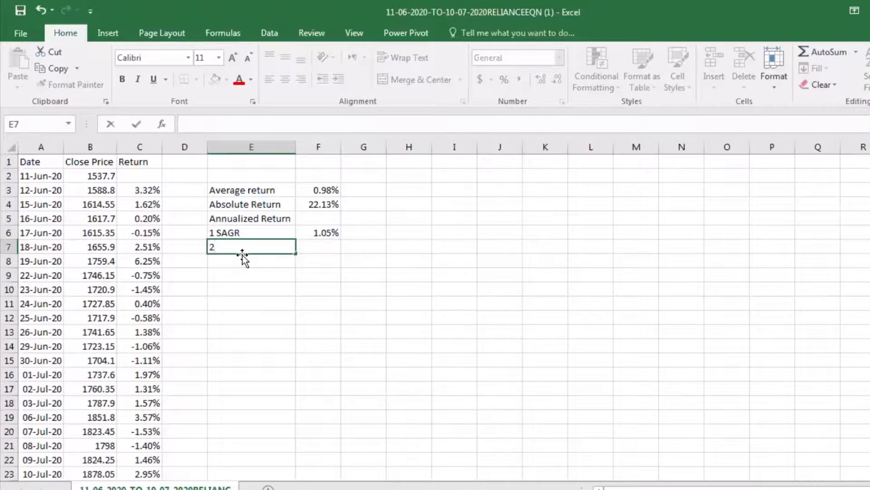
{"action": "type", "text": "CAGR"}
Calculate the CAGR in cell F7 over 21 periods from the first and last close prices with =RATE(21,0,B2,-B23)
{"action": "left_click", "coordinate": [320, 251]}
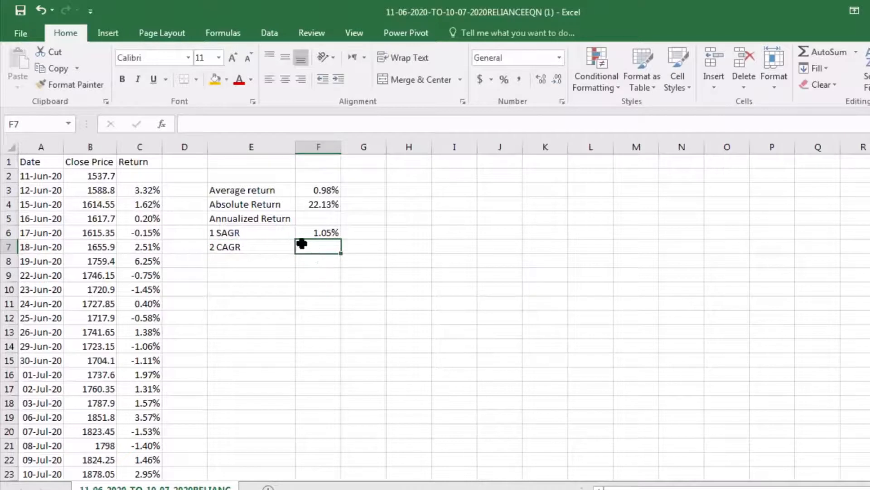
{"action": "type", "text": "="}
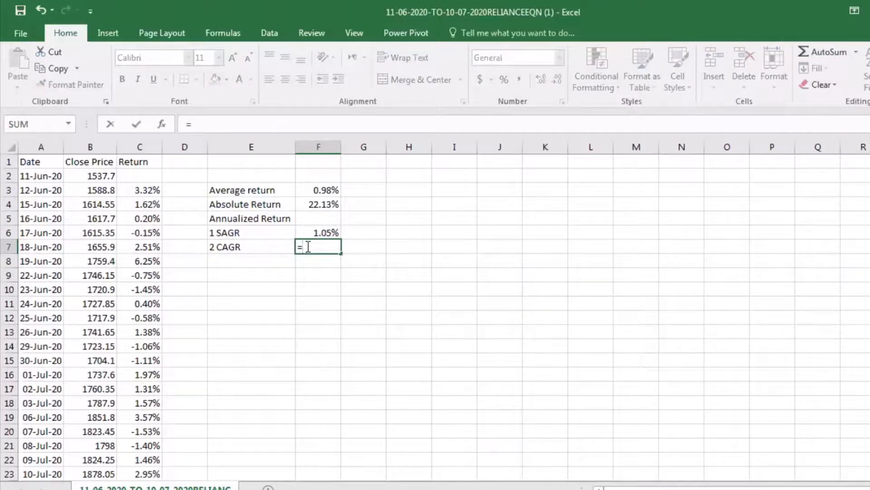
{"action": "type", "text": "RATE"}
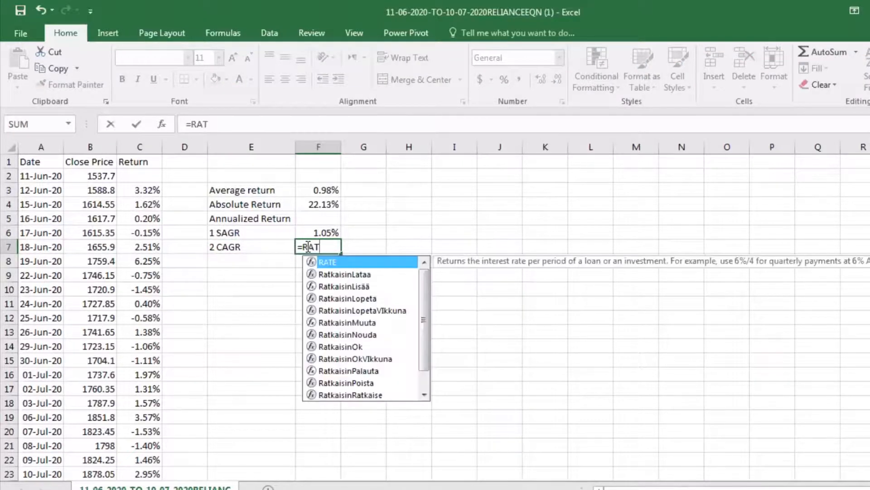
{"action": "double_click", "coordinate": [321, 260]}
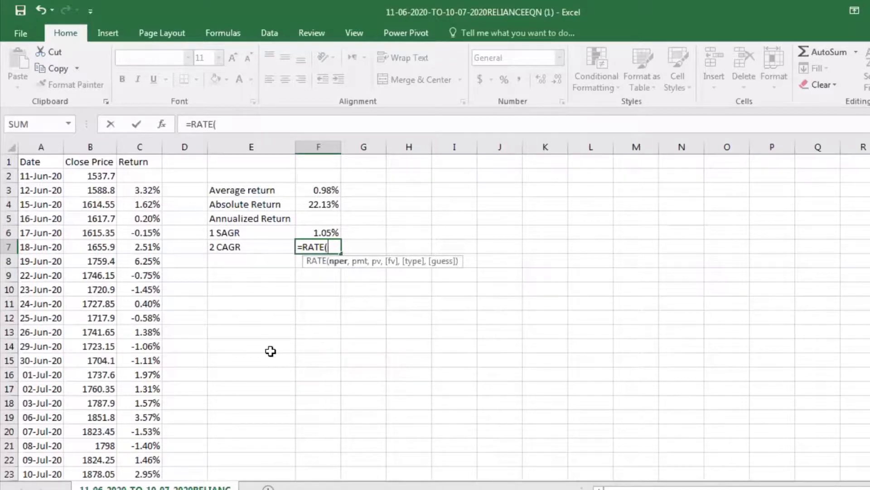
{"action": "type", "text": "21,0"}
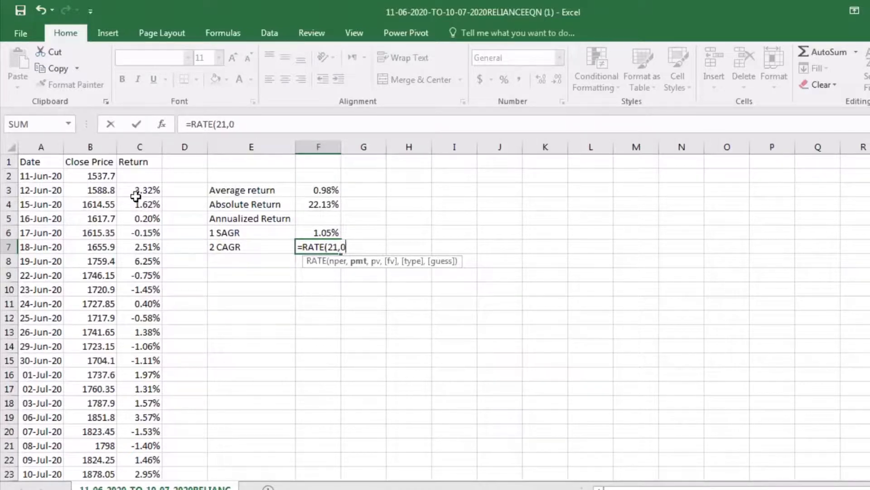
{"action": "type", "text": ","}
{"action": "left_click", "coordinate": [90, 176]}
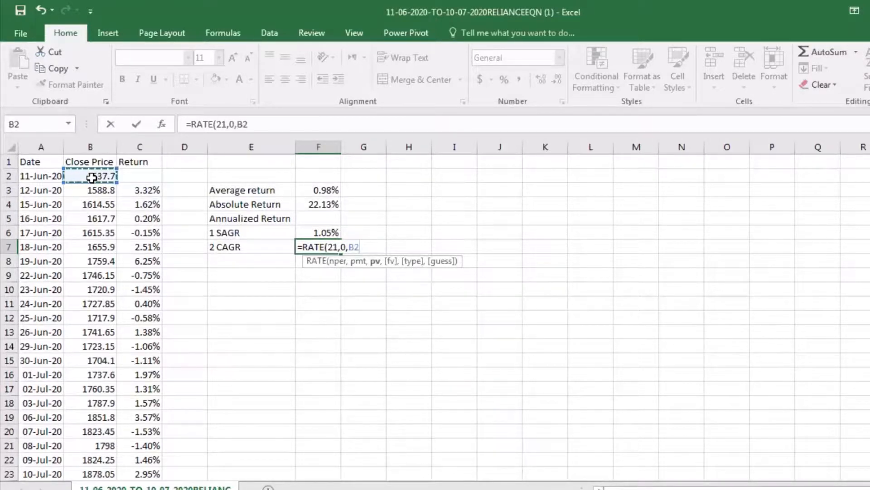
{"action": "type", "text": ","}
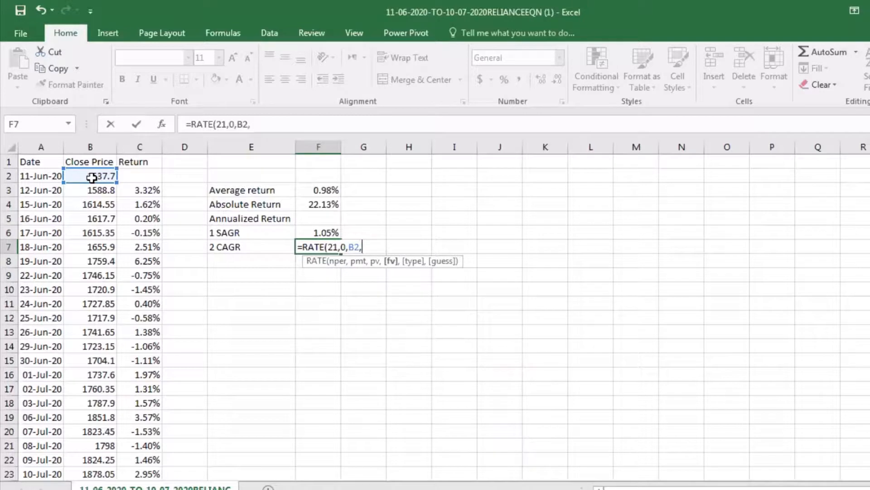
{"action": "type", "text": "-"}
{"action": "scroll", "coordinate": [168, 302], "scroll_direction": "down", "scroll_amount": 2}
{"action": "left_click", "coordinate": [91, 390]}
{"action": "scroll", "coordinate": [204, 382], "scroll_direction": "up", "scroll_amount": 2}
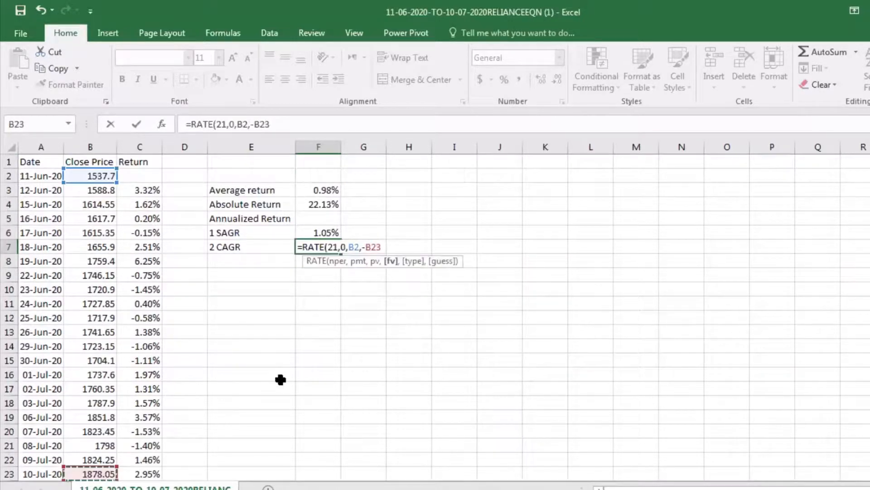
{"action": "type", "text": ")"}
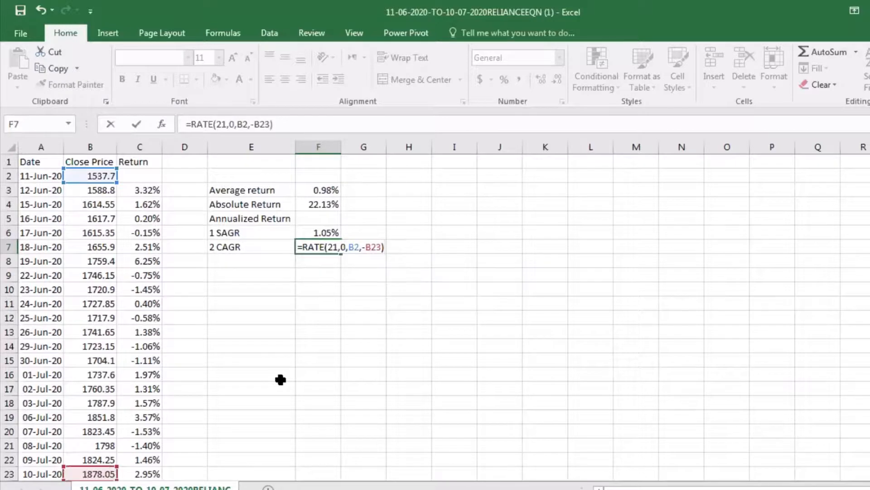
{"action": "key", "text": "Return"}
Show the CAGR percentage in cell F7 with two decimal places
{"action": "left_click", "coordinate": [323, 246]}
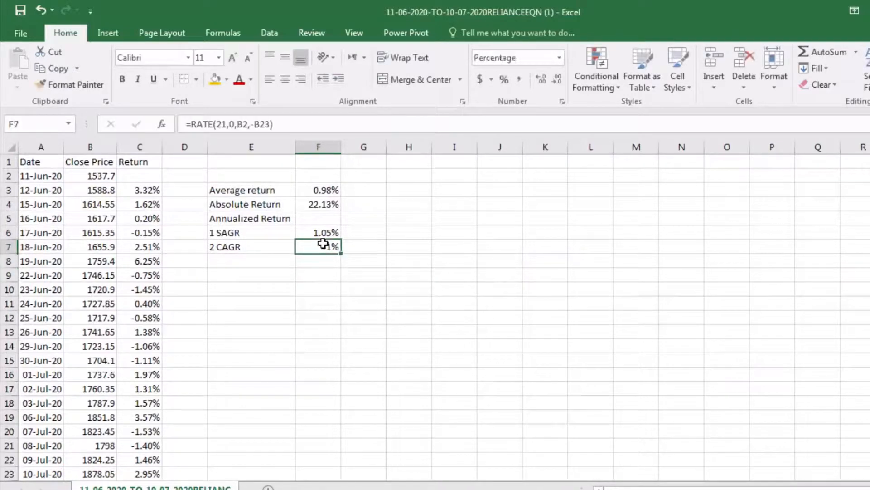
{"action": "left_click", "coordinate": [544, 78]}
{"action": "left_click", "coordinate": [544, 78]}
Calculate the compound growth rate directly from the close prices in cell F8 with =((B23/B2)^(1/21)-1)
{"action": "left_click", "coordinate": [311, 260]}
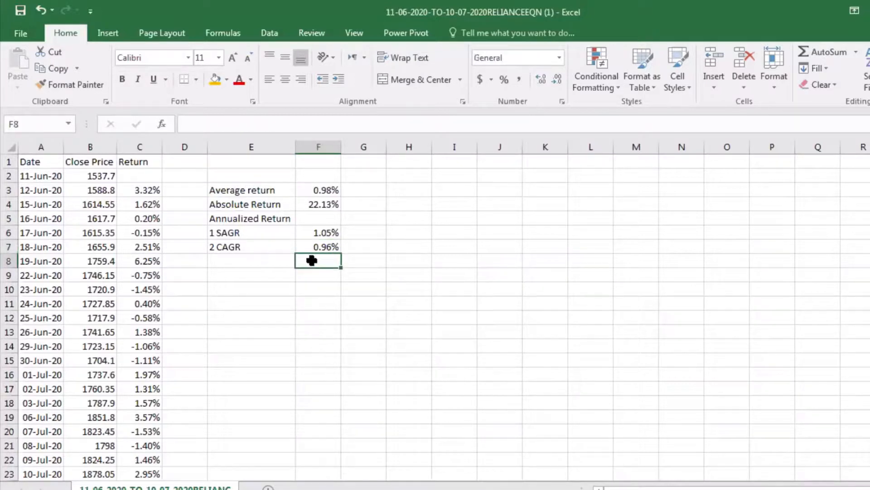
{"action": "type", "text": "="}
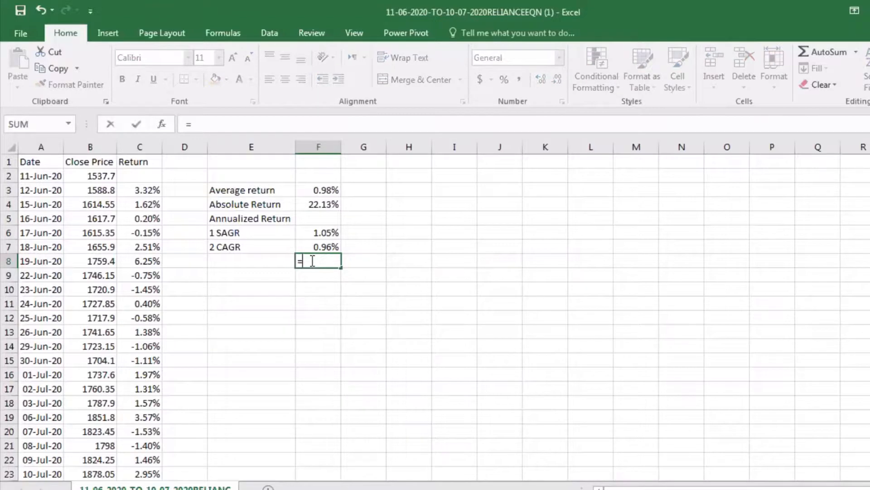
{"action": "type", "text": "("}
{"action": "scroll", "coordinate": [113, 362], "scroll_direction": "down", "scroll_amount": 2}
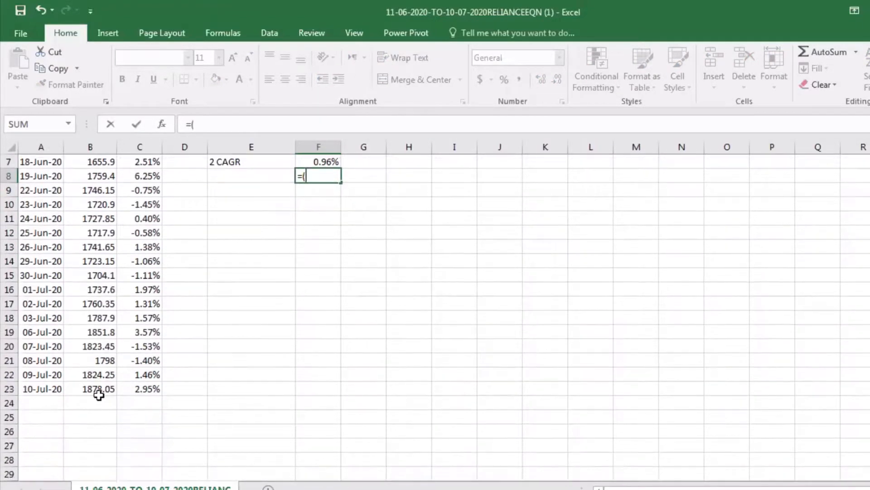
{"action": "left_click", "coordinate": [95, 389]}
{"action": "scroll", "coordinate": [445, 389], "scroll_direction": "up", "scroll_amount": 1}
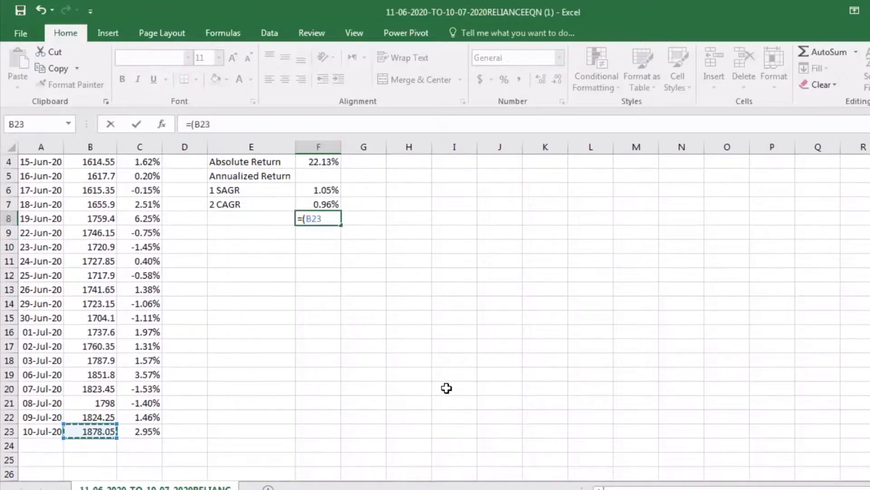
{"action": "type", "text": "/"}
{"action": "scroll", "coordinate": [446, 388], "scroll_direction": "up", "scroll_amount": 1}
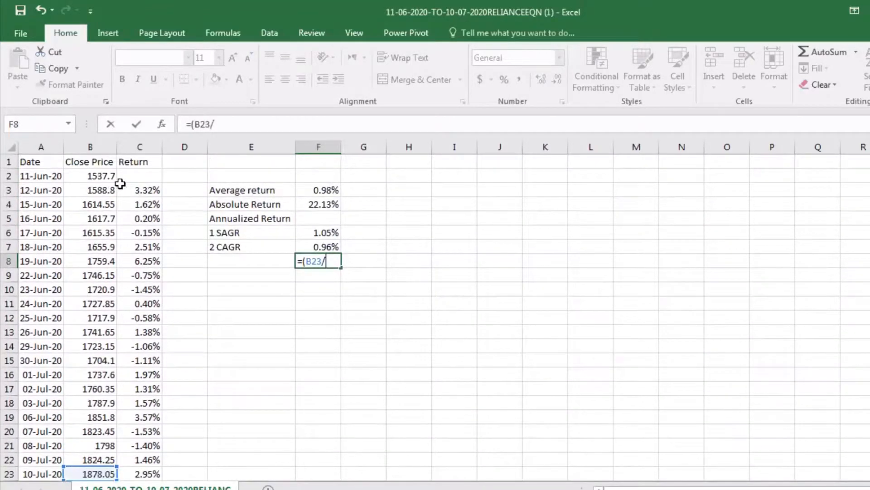
{"action": "left_click", "coordinate": [105, 177]}
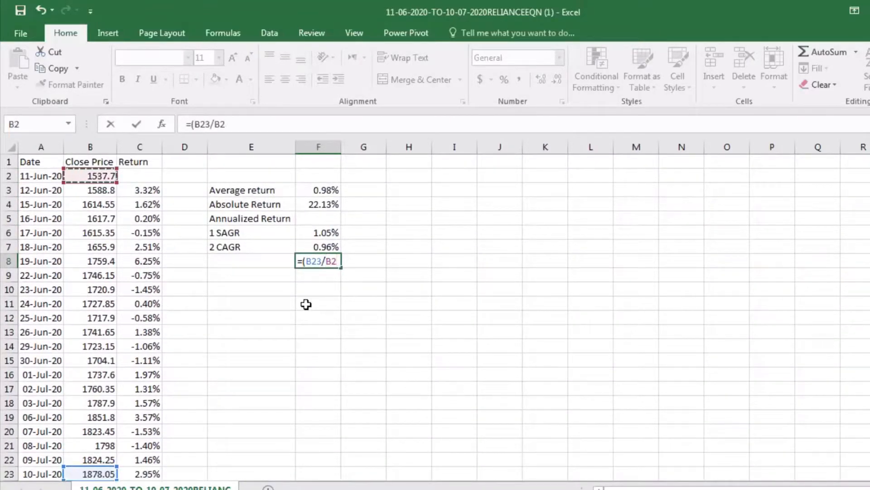
{"action": "type", "text": ")^(1/"}
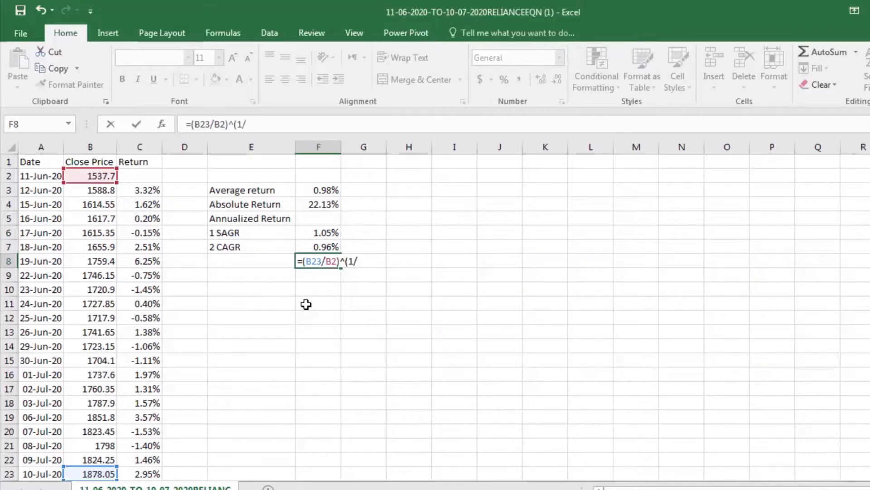
{"action": "type", "text": "21)-1)"}
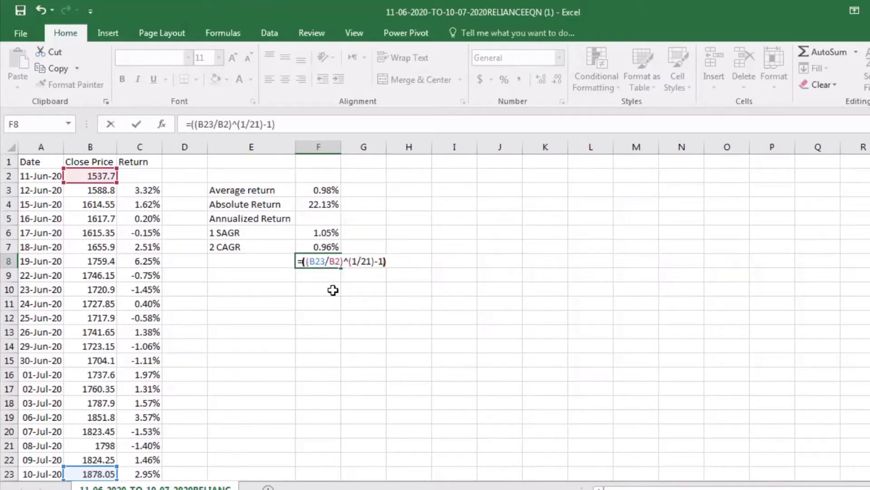
{"action": "key", "text": "Return"}
Format the growth rate in cell F8 as a percentage with two decimal places
{"action": "left_click", "coordinate": [324, 262]}
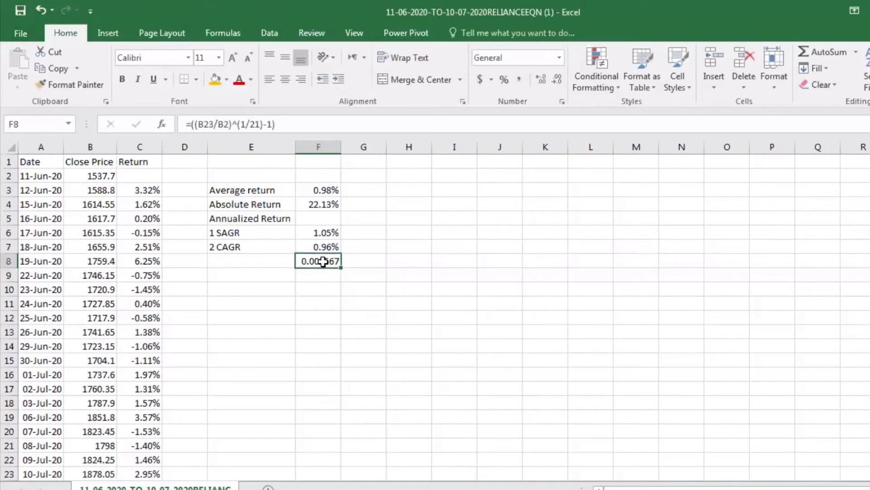
{"action": "left_click", "coordinate": [503, 79]}
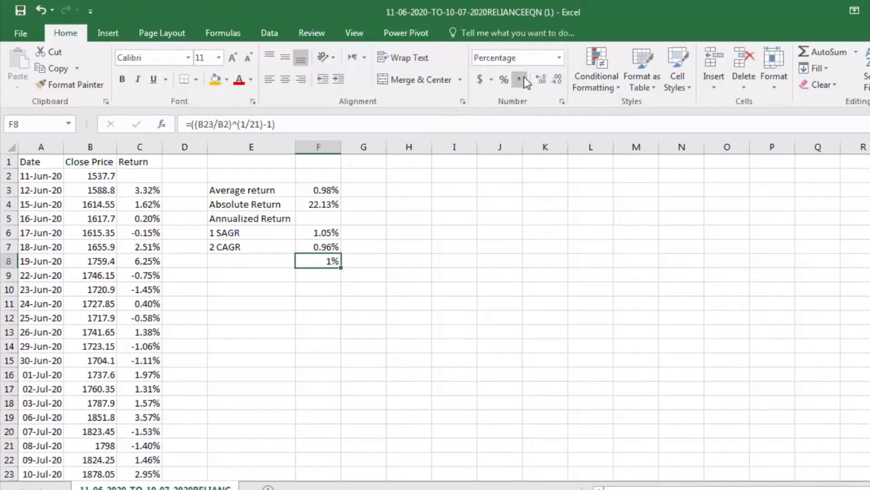
{"action": "left_click", "coordinate": [539, 78]}
{"action": "left_click", "coordinate": [539, 78]}
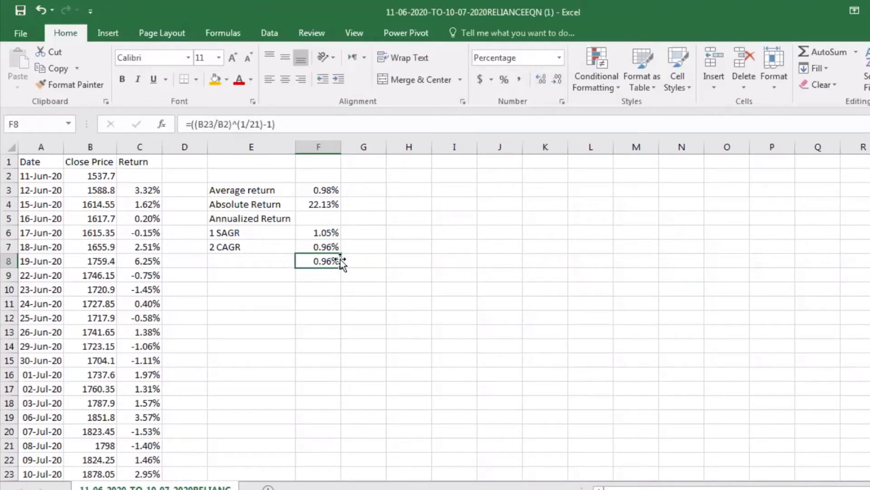